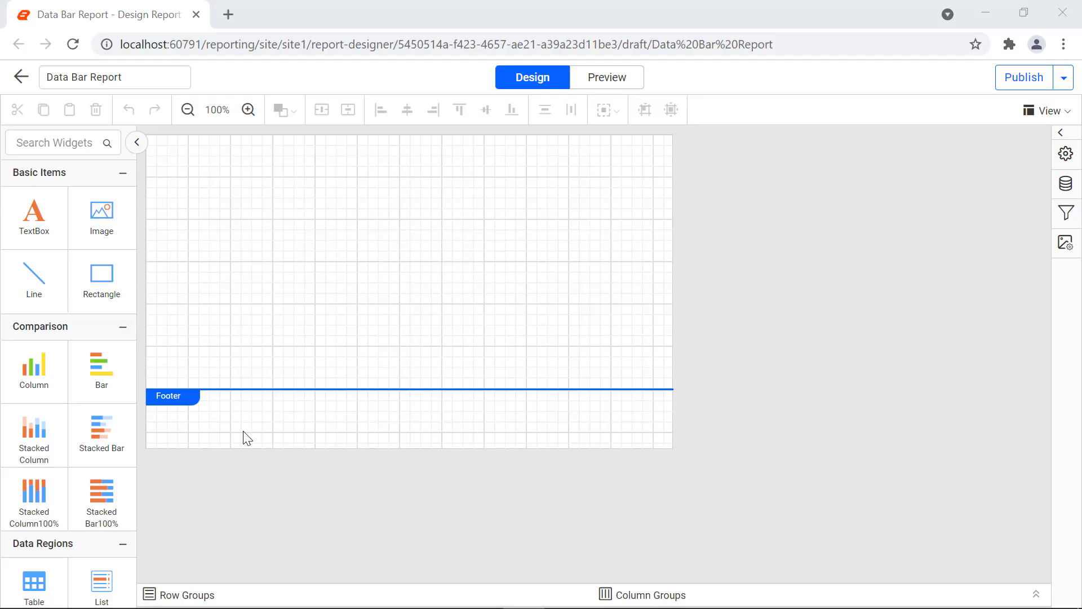
- Insert a table at the top-left corner of the report body and set its first header cell to "Products"
left_click_drag(34, 583, 156, 148)
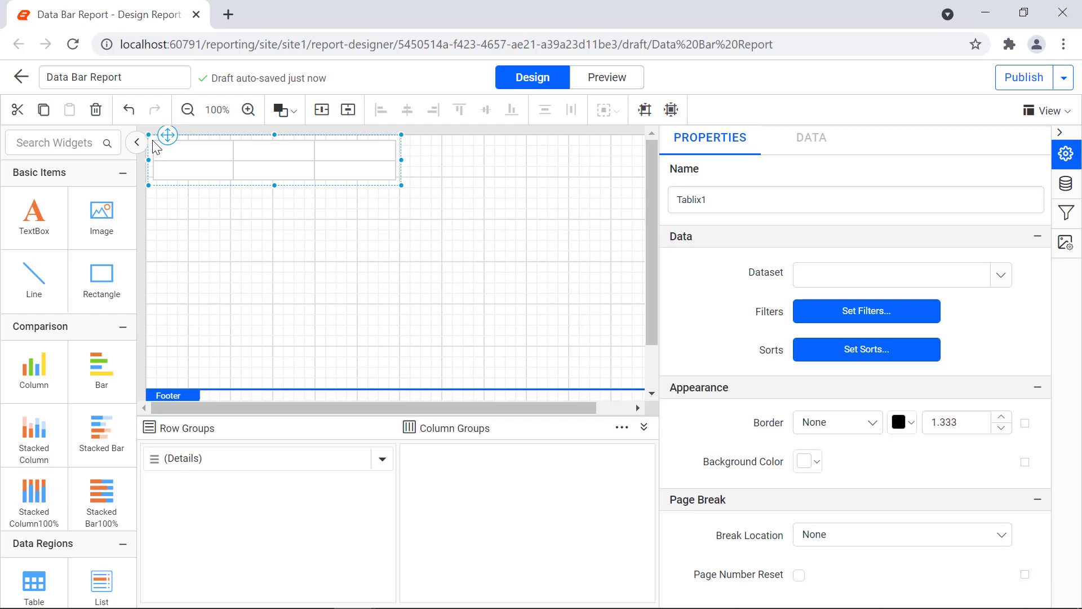
left_click(289, 213)
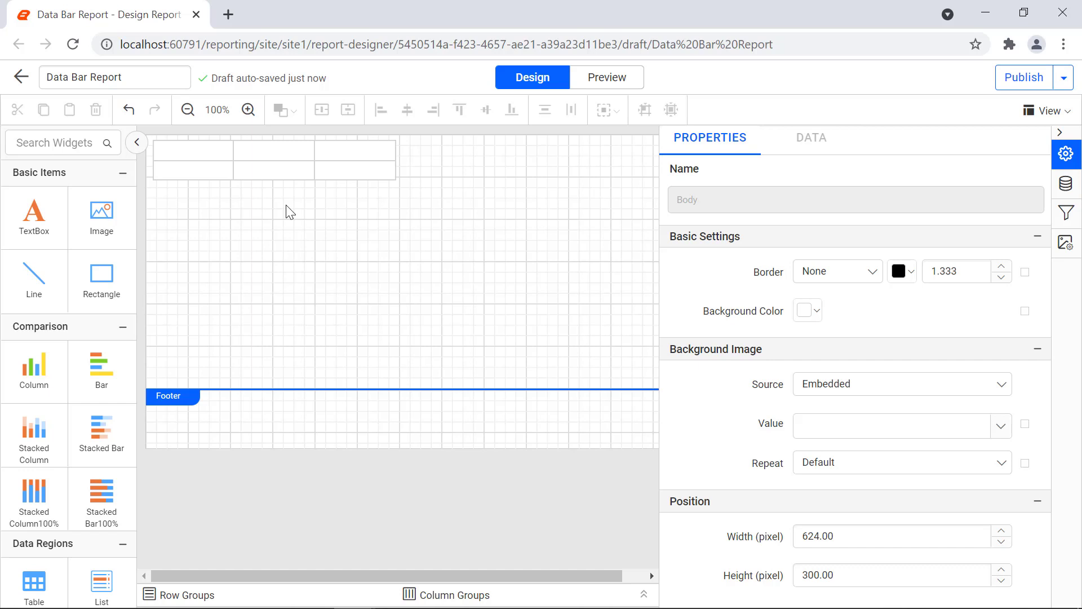
left_click(202, 154)
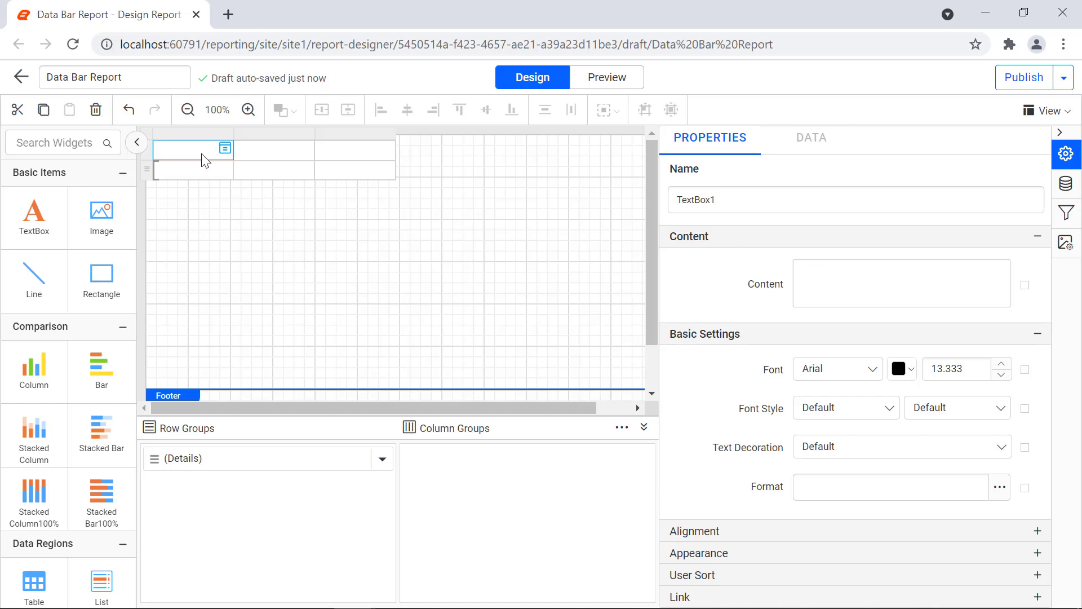
left_click(843, 278)
type("Products")
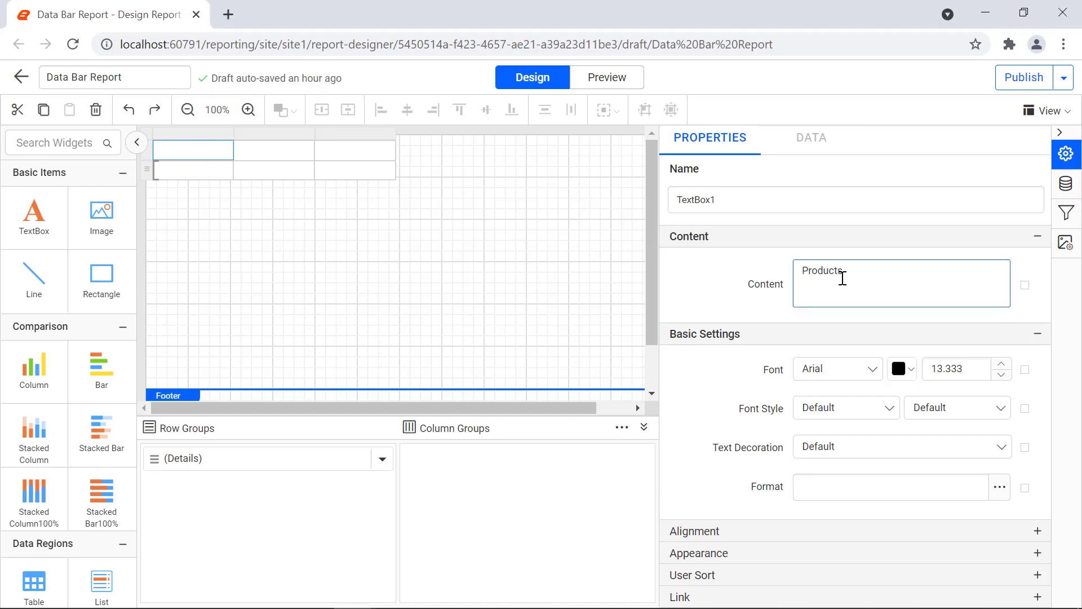
left_click(782, 307)
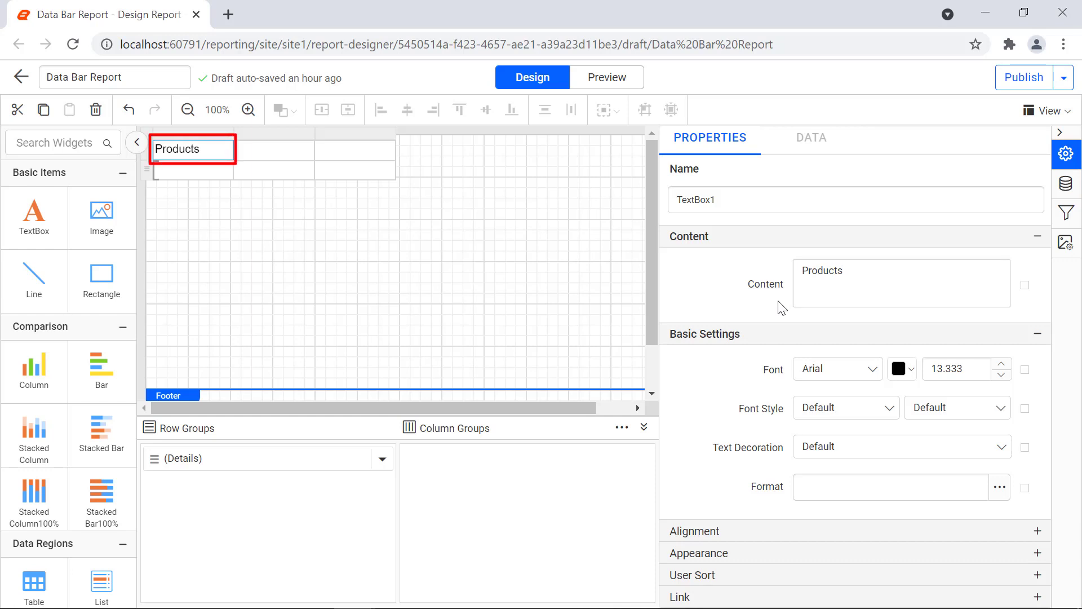
- Set the second and third header cells of the table to "Sales Amount" and "Sales Indicator"
left_click(273, 149)
left_click(829, 279)
type("Sales Amount")
left_click(786, 302)
left_click(811, 273)
type("Sales Indicator")
left_click(775, 299)
- Bind the data cell under Products to the SubCat field and the one under Sales Amount to the Sales field
left_click(225, 169)
left_click(270, 252)
left_click(306, 169)
left_click(346, 333)
left_click(298, 204)
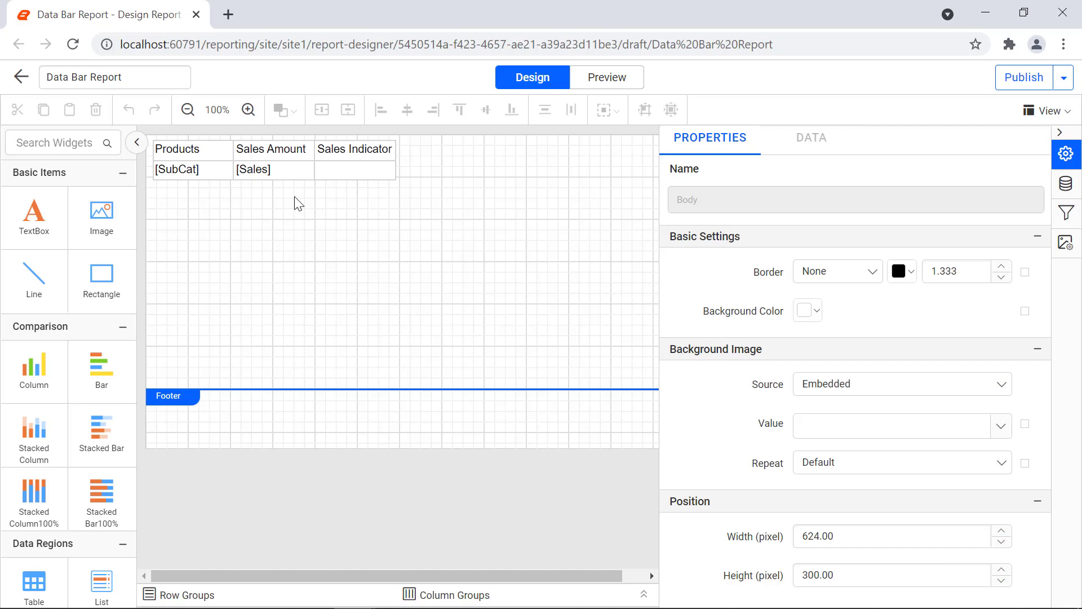
- Change the content expression of the Sales data cell to =Sum(Fields!Sales.Value)
left_click(262, 174)
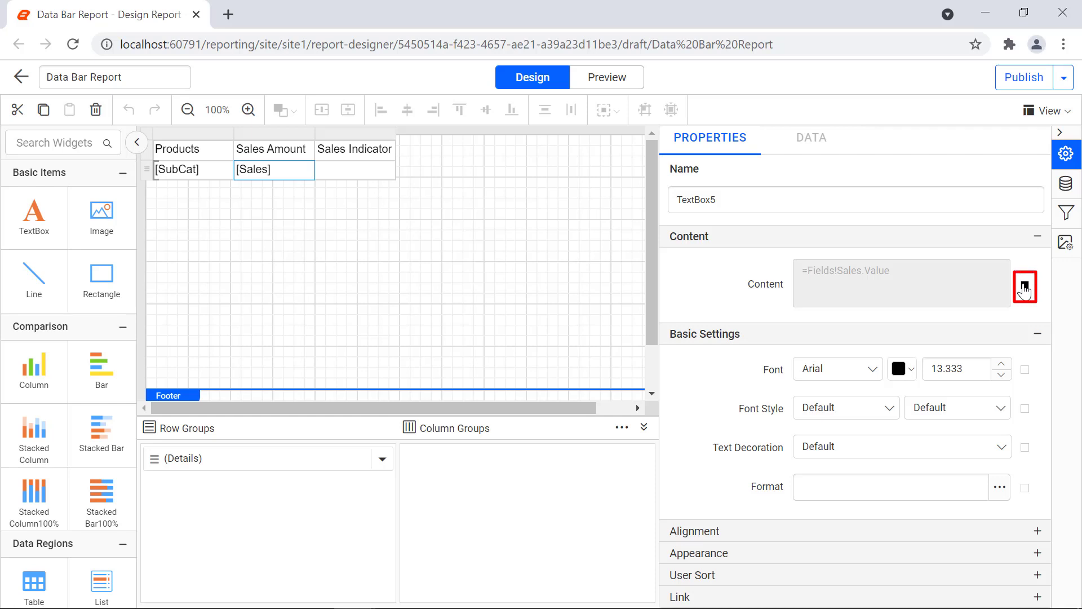
left_click(1025, 288)
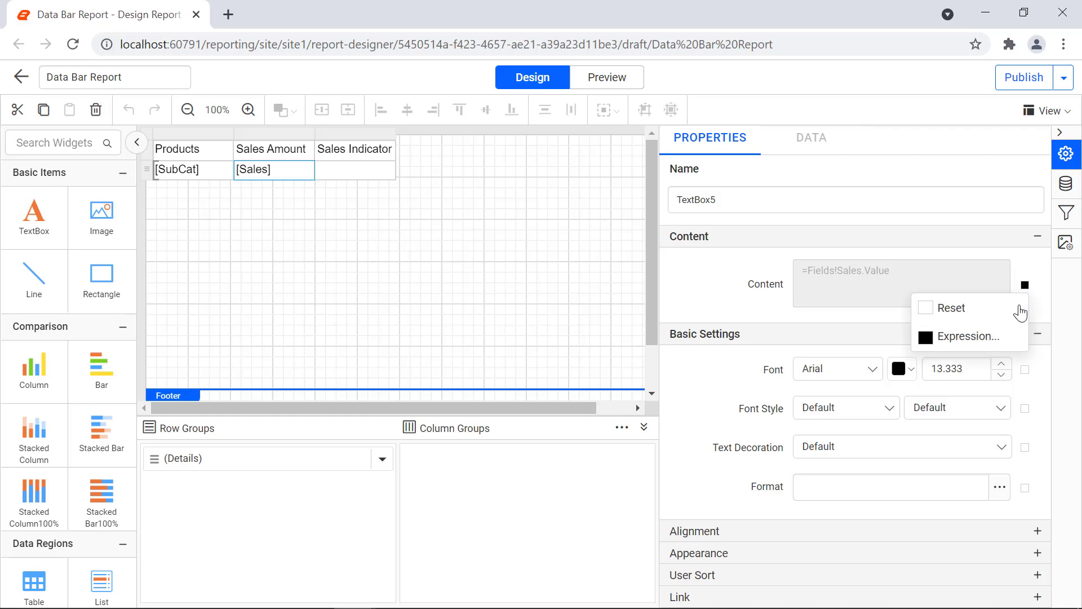
left_click(1011, 345)
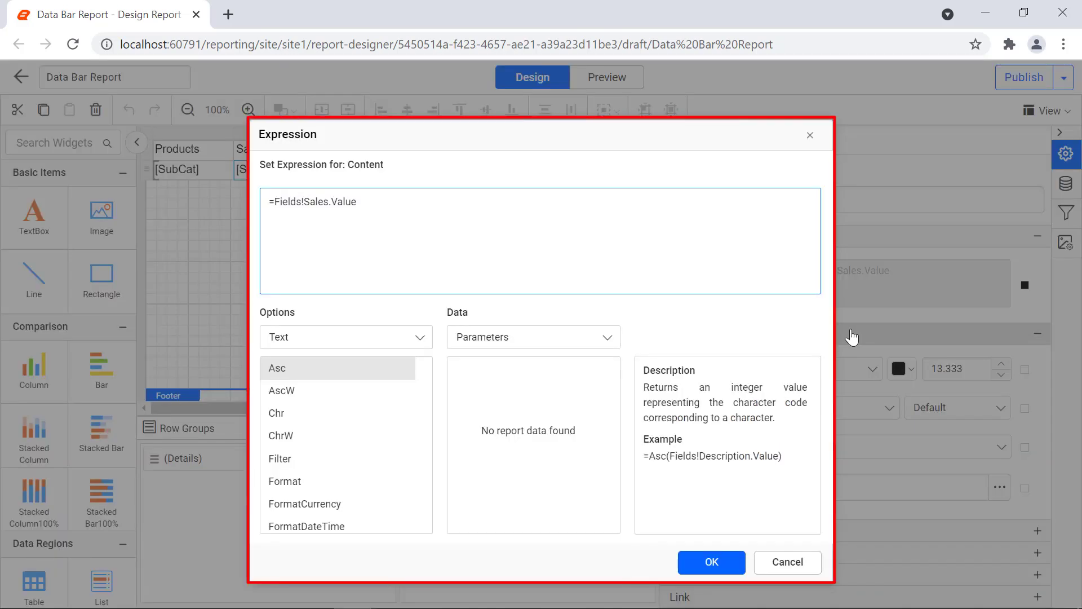
left_click(273, 201)
type("Sum(")
left_click(396, 202)
type(")")
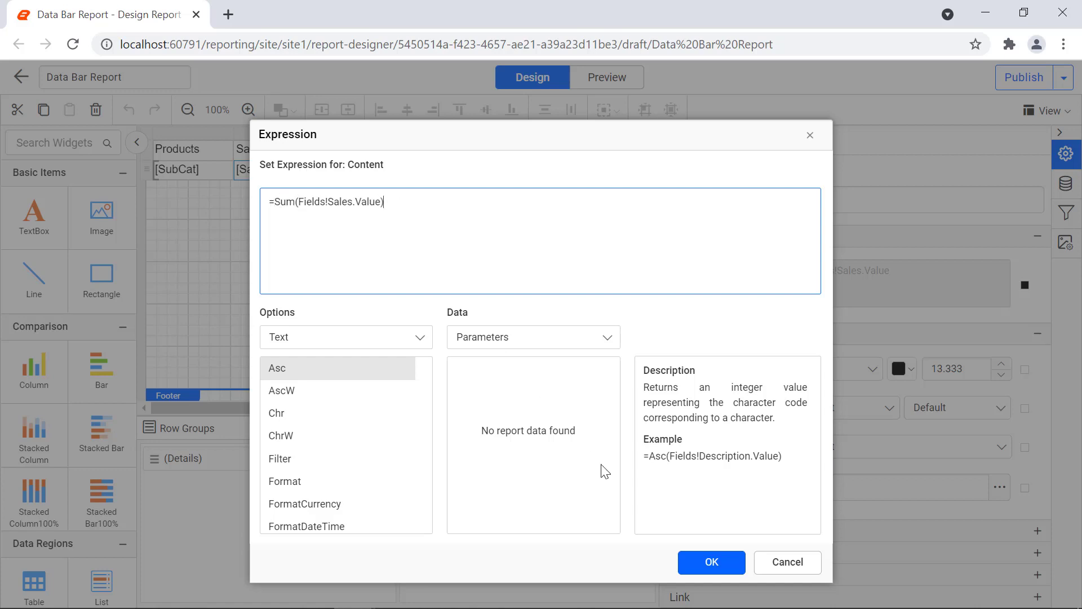
left_click(712, 562)
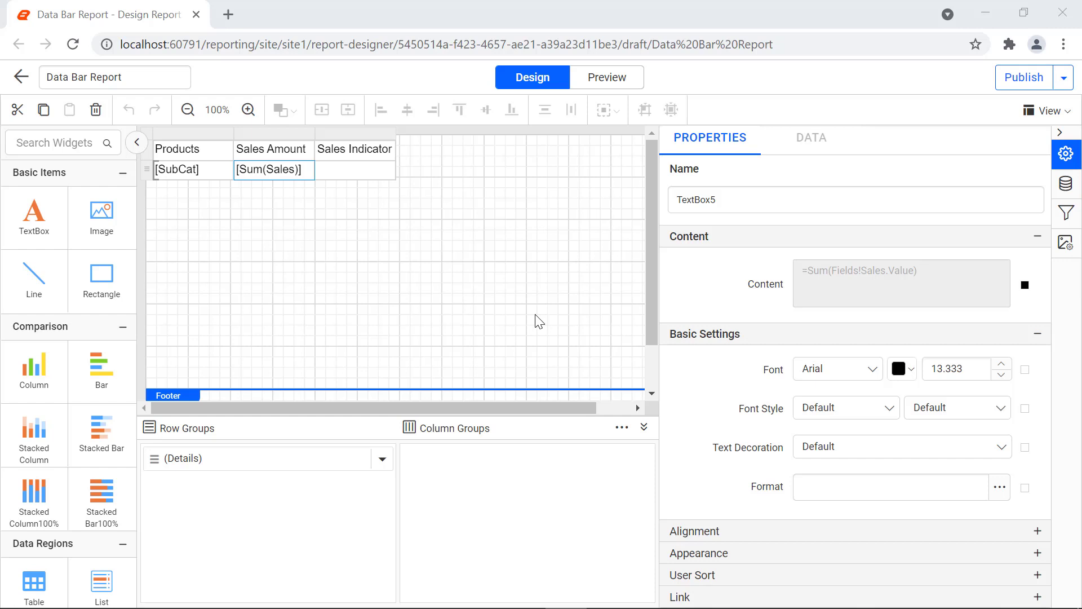
- Format the summed sales cell as Currency with 0 decimal places and a 1000 separator
left_click(1001, 490)
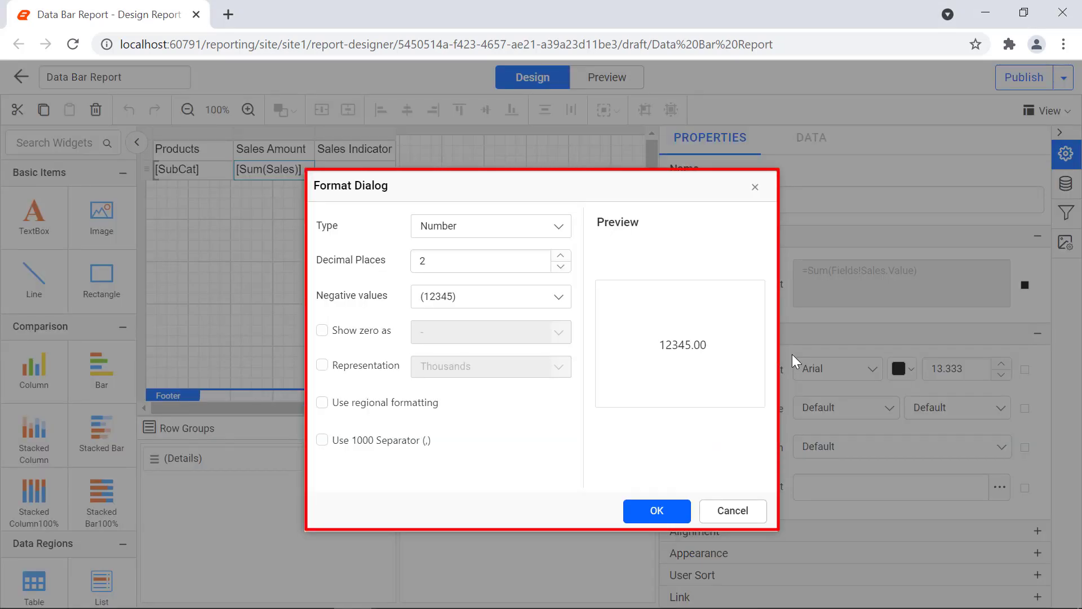
left_click(559, 232)
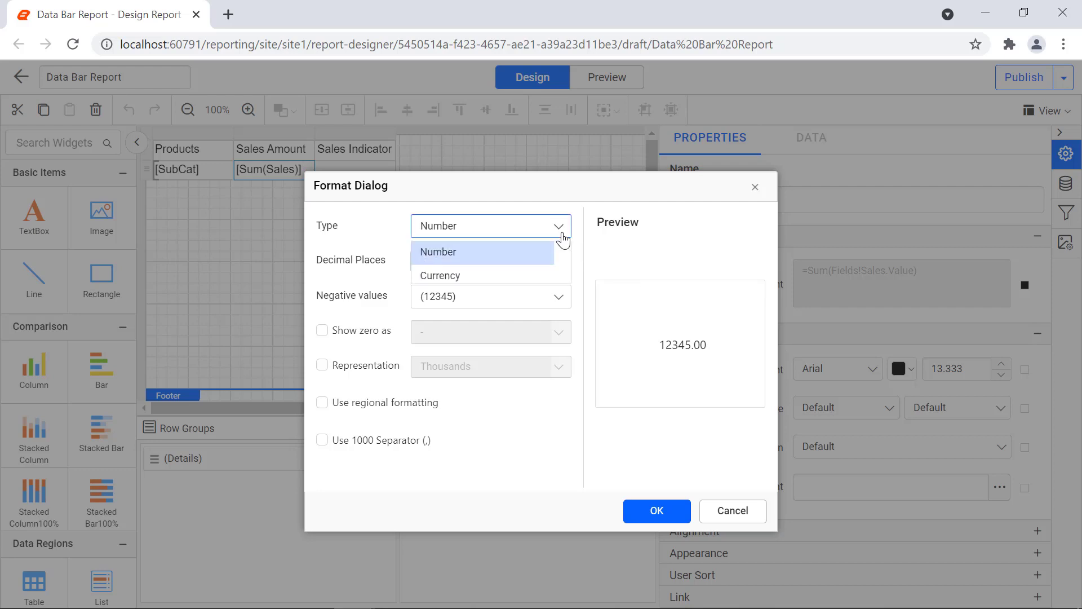
left_click(543, 276)
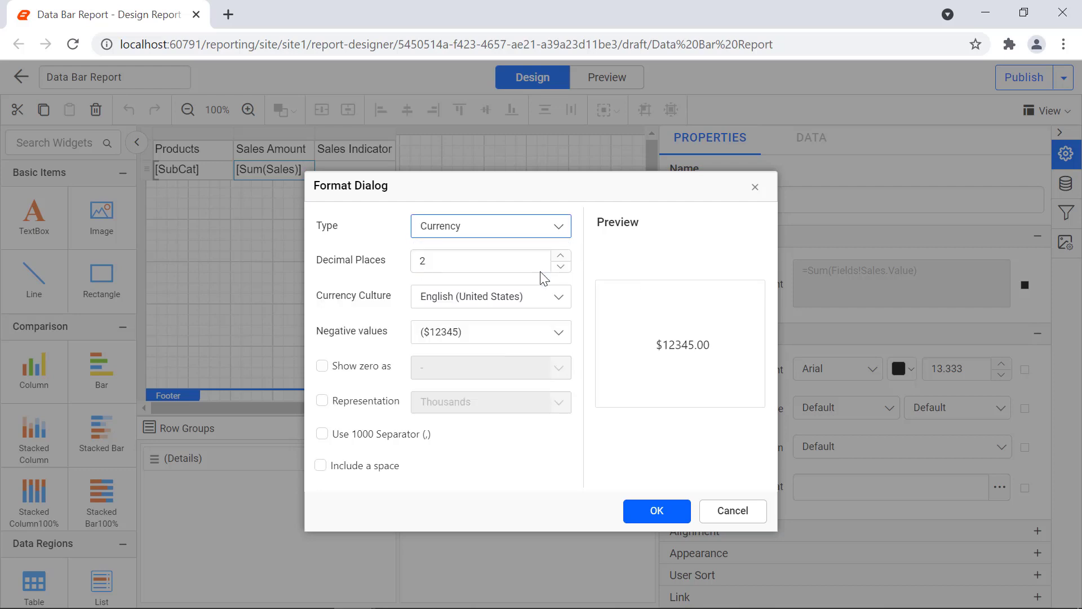
double_click(537, 266)
type("0")
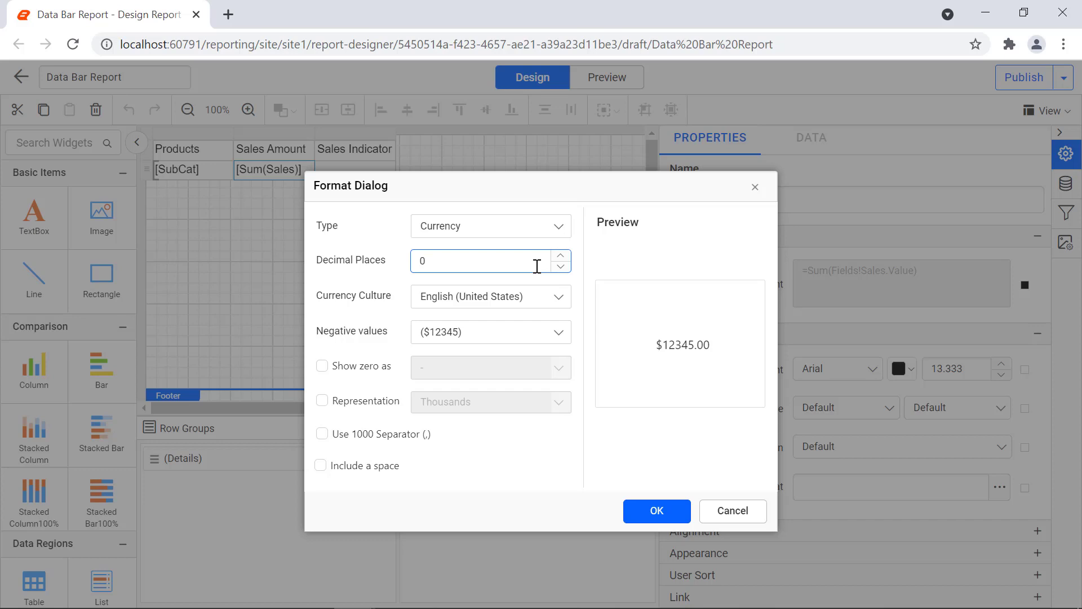
left_click(322, 434)
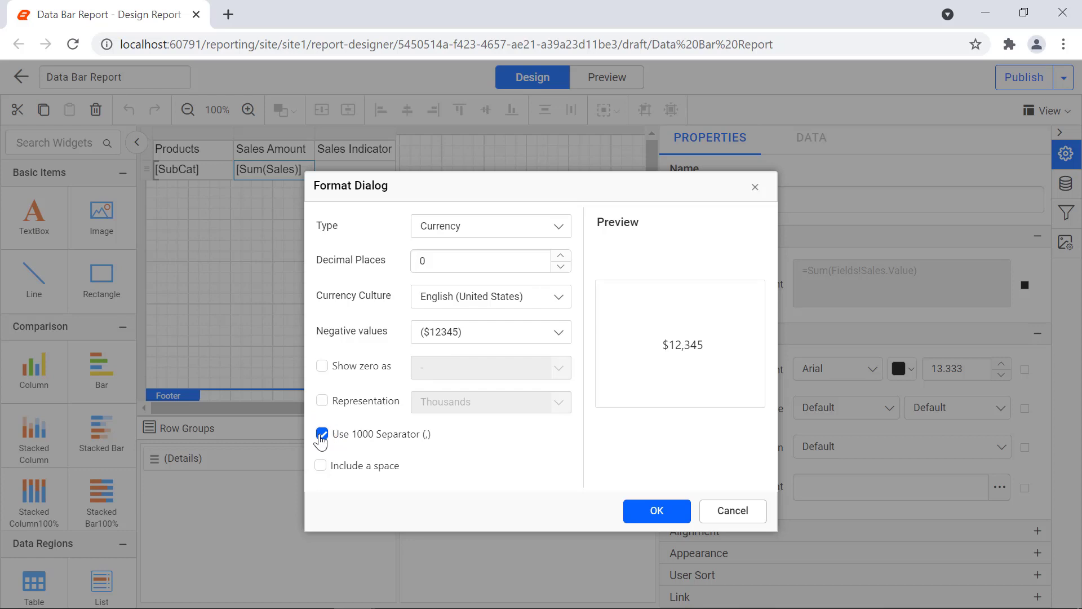
left_click(652, 512)
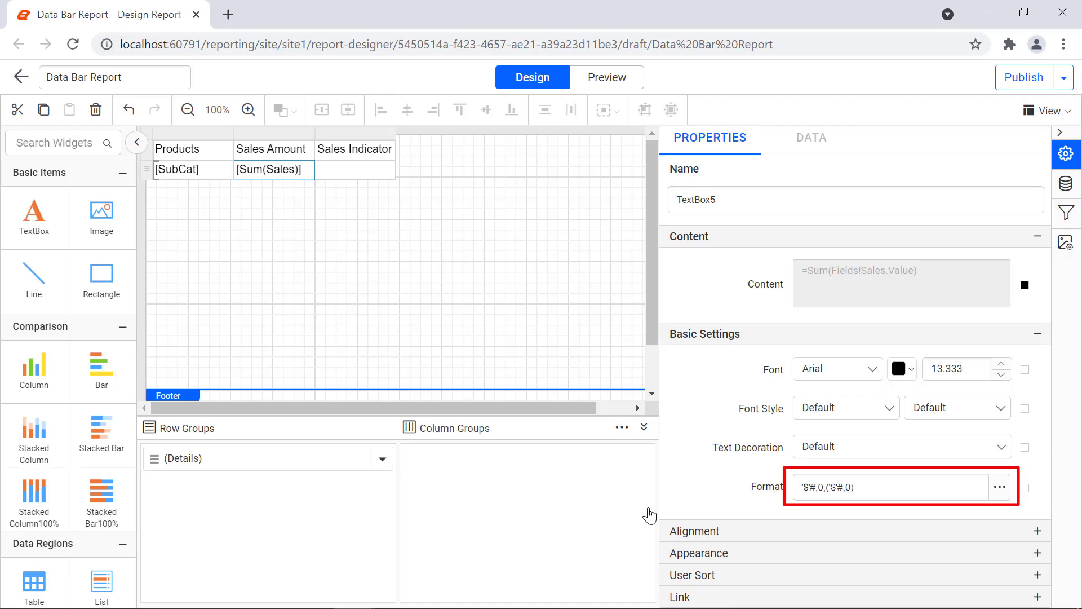
- Widen the Products, Sales Amount and Sales Indicator columns so the table nearly spans the report body's width
left_click_drag(234, 133, 286, 133)
left_click_drag(367, 133, 406, 133)
left_click_drag(488, 133, 635, 155)
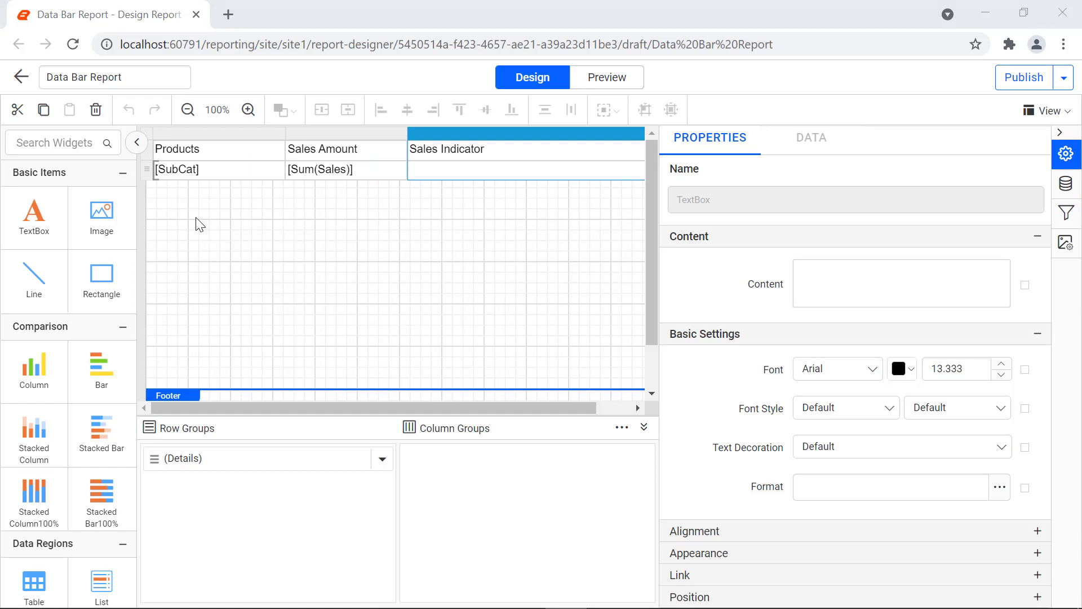
- Set the font of the whole table header row to Segoe UI with Bold weight
left_click(150, 152)
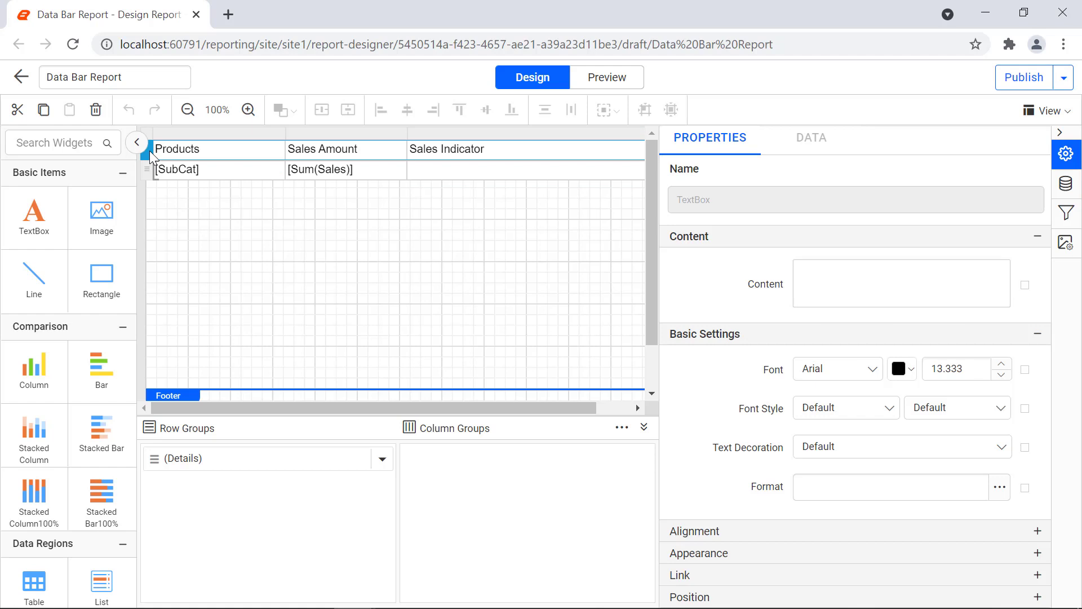
left_click(838, 368)
scroll(856, 457, "down", 15)
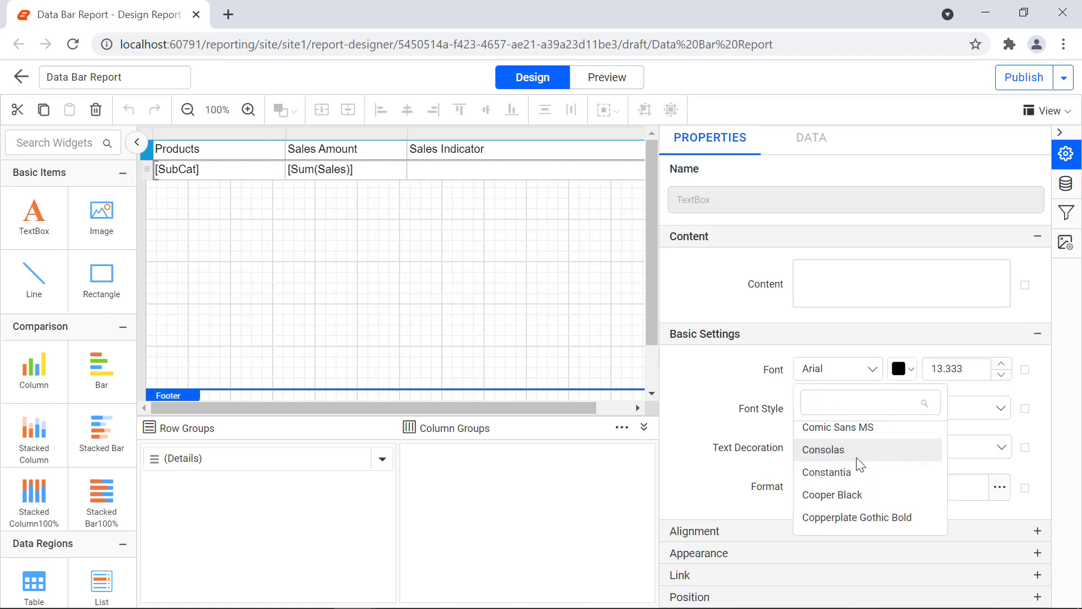
scroll(857, 458, "down", 10)
scroll(856, 458, "up", 3)
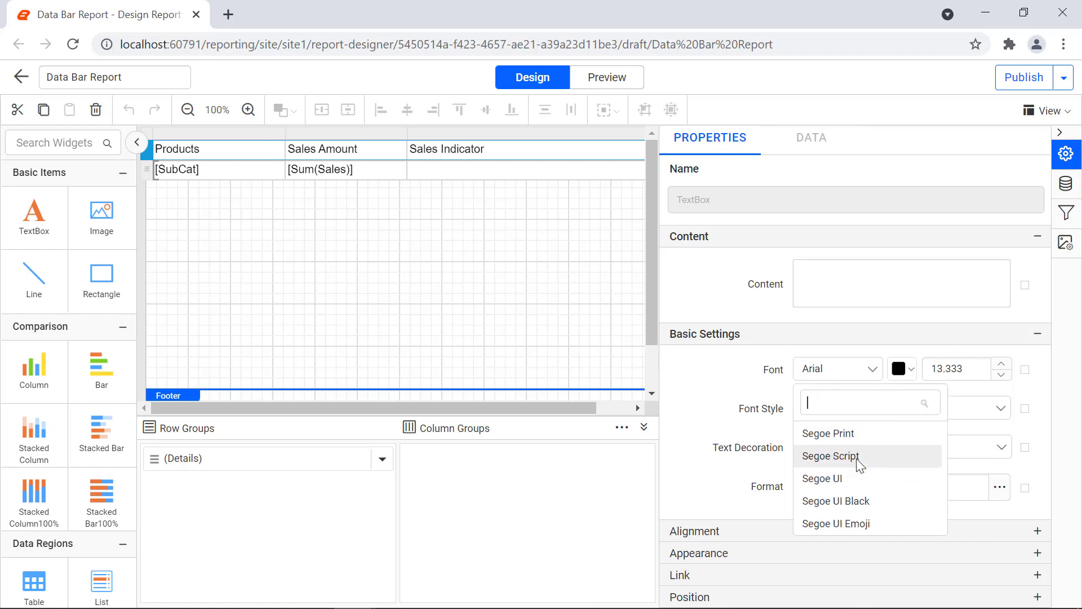
left_click(844, 478)
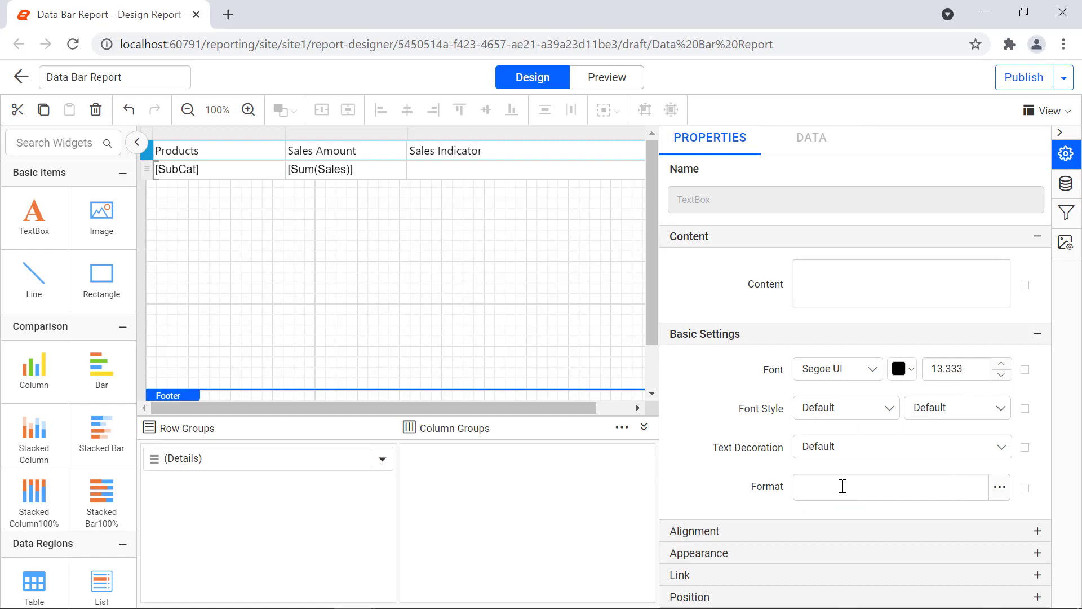
left_click(931, 412)
scroll(941, 494, "down", 2)
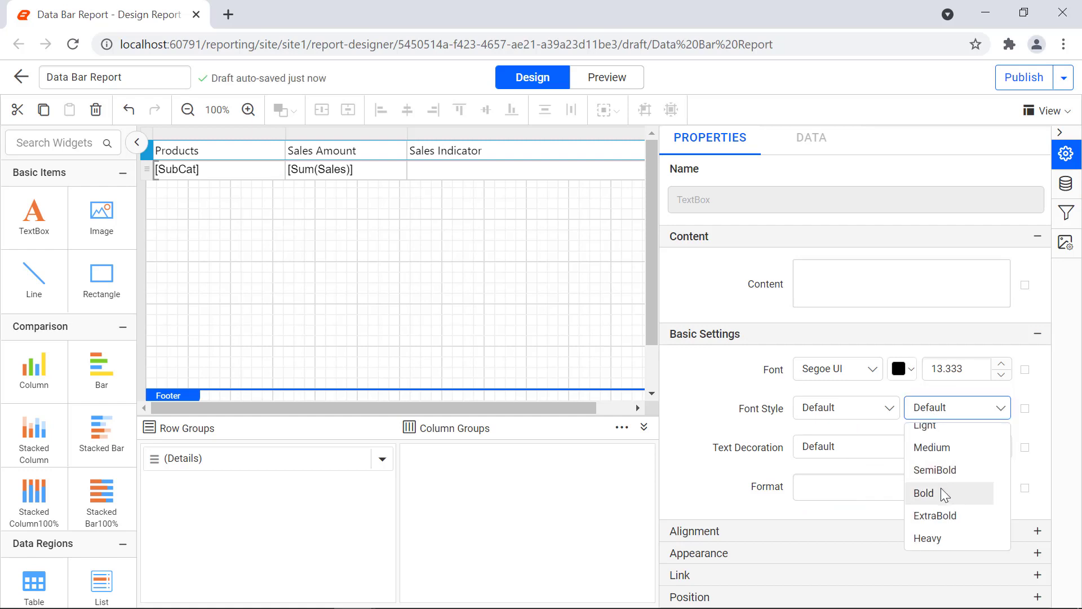
left_click(943, 494)
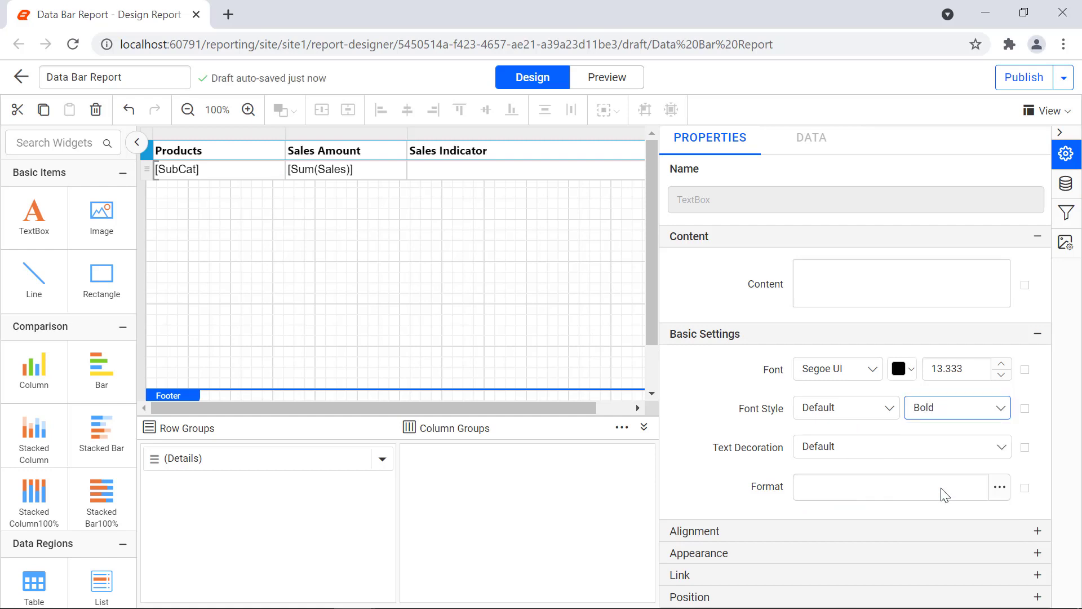
- Set the header row's text alignment to Center and its vertical alignment to Middle
left_click(949, 531)
scroll(948, 531, "down", 1)
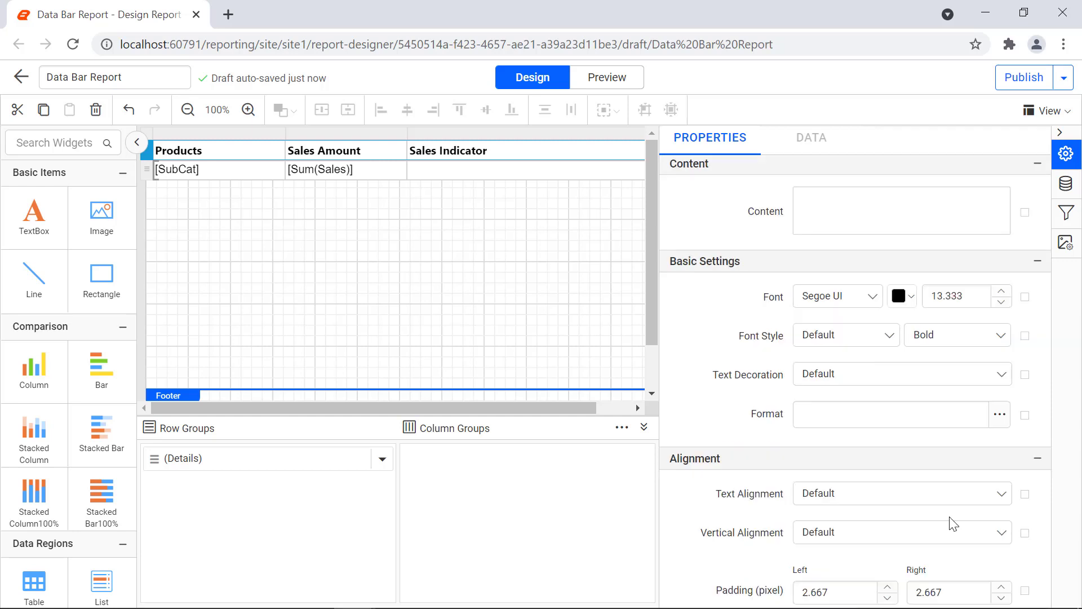
left_click(952, 497)
left_click(932, 559)
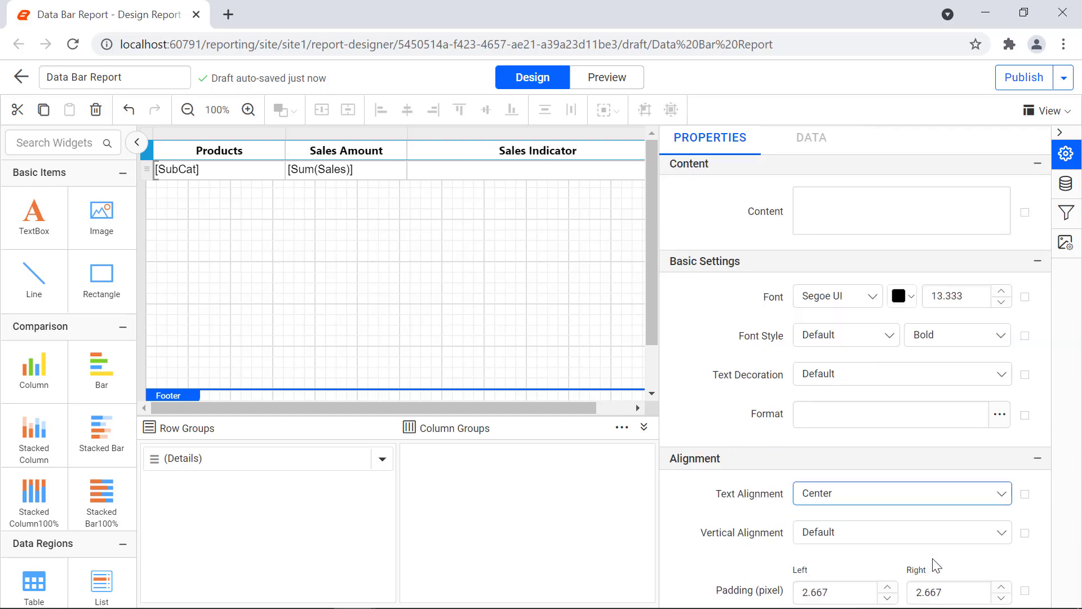
left_click(938, 538)
left_click(908, 490)
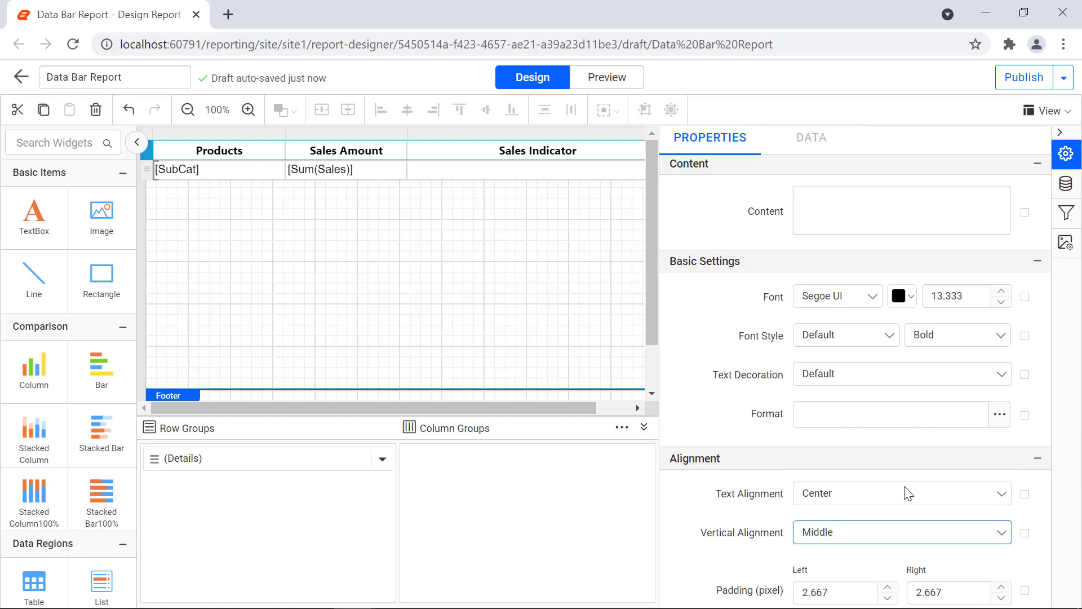
- Give the header row a dark teal background color
scroll(908, 494, "down", 5)
left_click(915, 469)
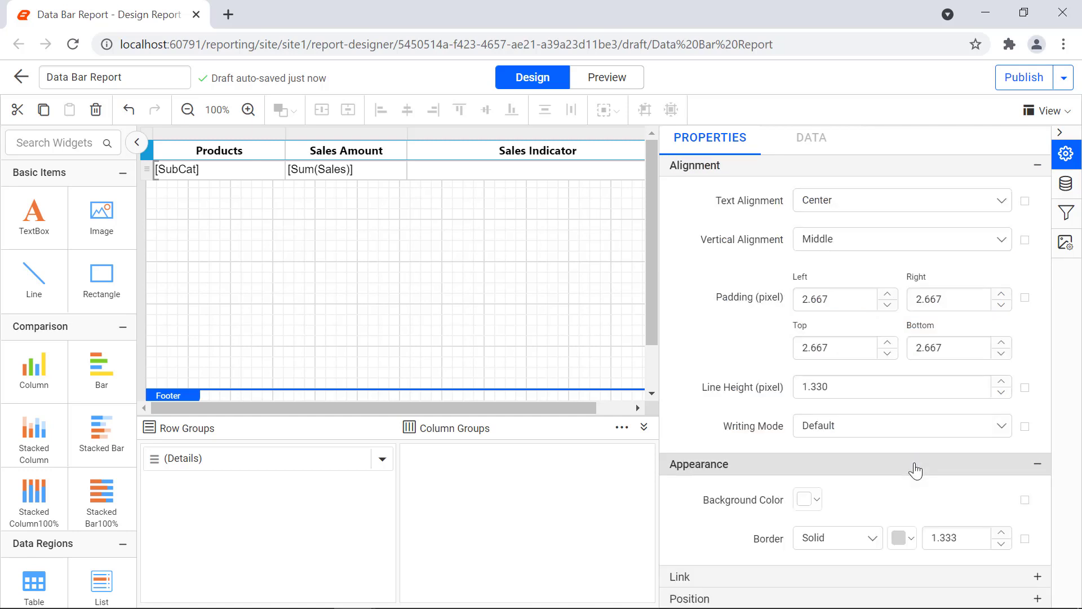
left_click(814, 501)
left_click(906, 339)
left_click(898, 459)
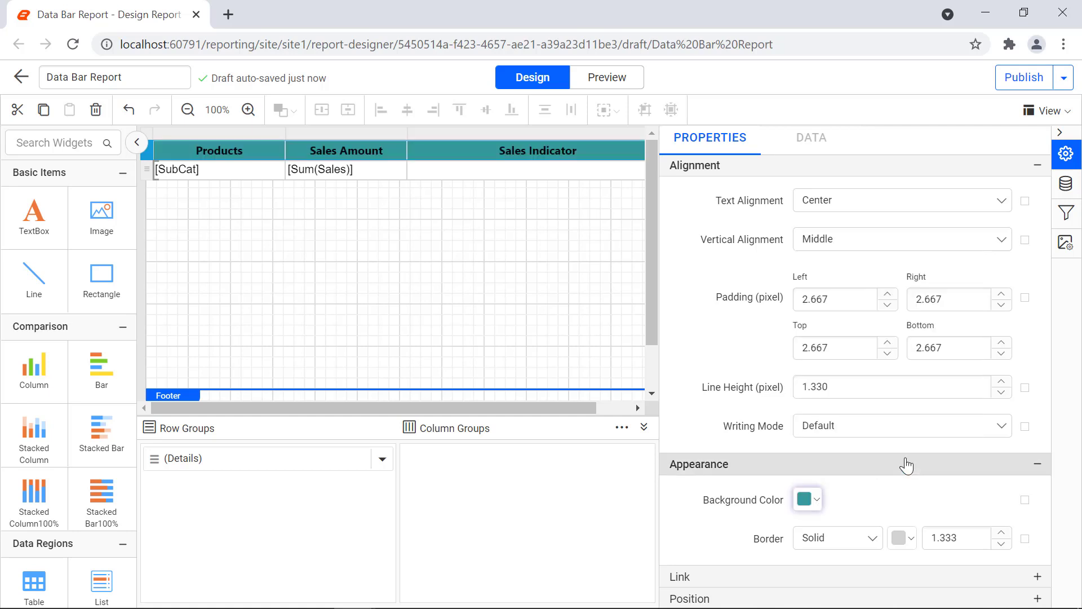
- Set the header row's font color to white, rgba(255,255,255,1)
scroll(908, 429, "up", 5)
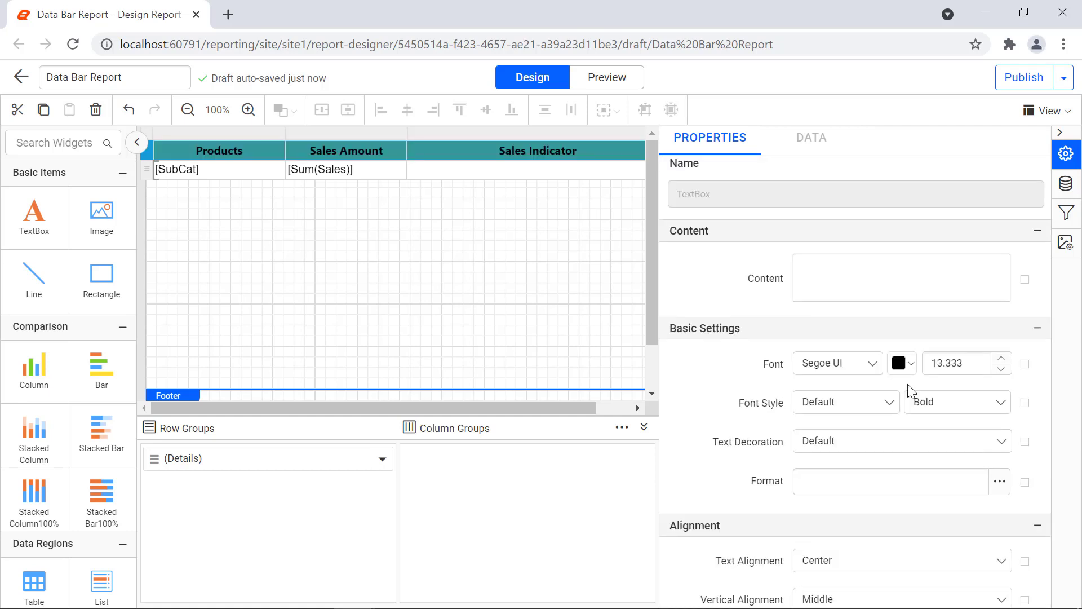
left_click(903, 363)
left_click(905, 127)
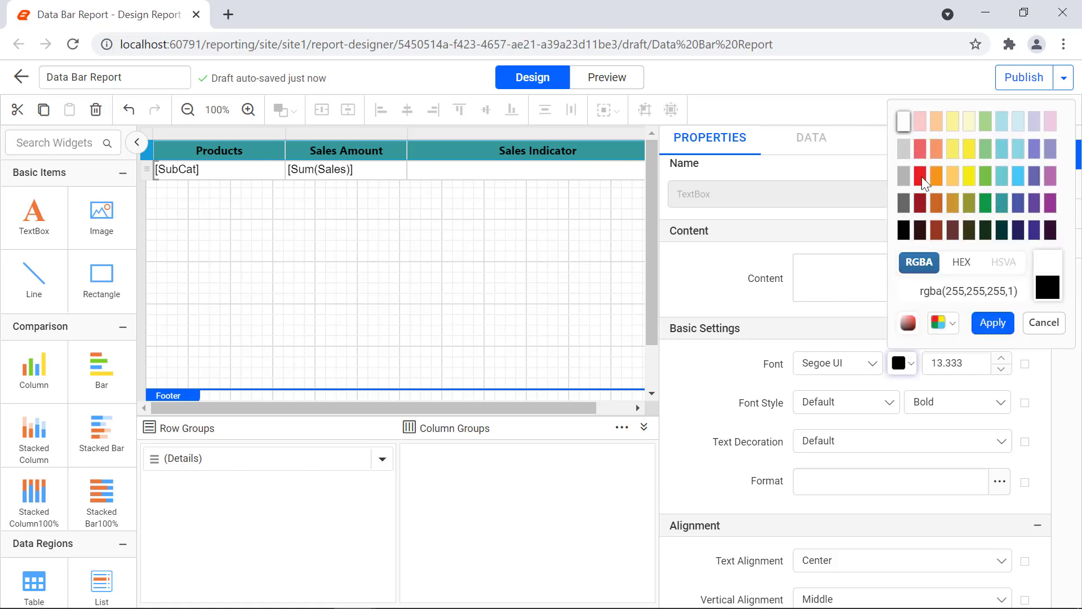
left_click(997, 330)
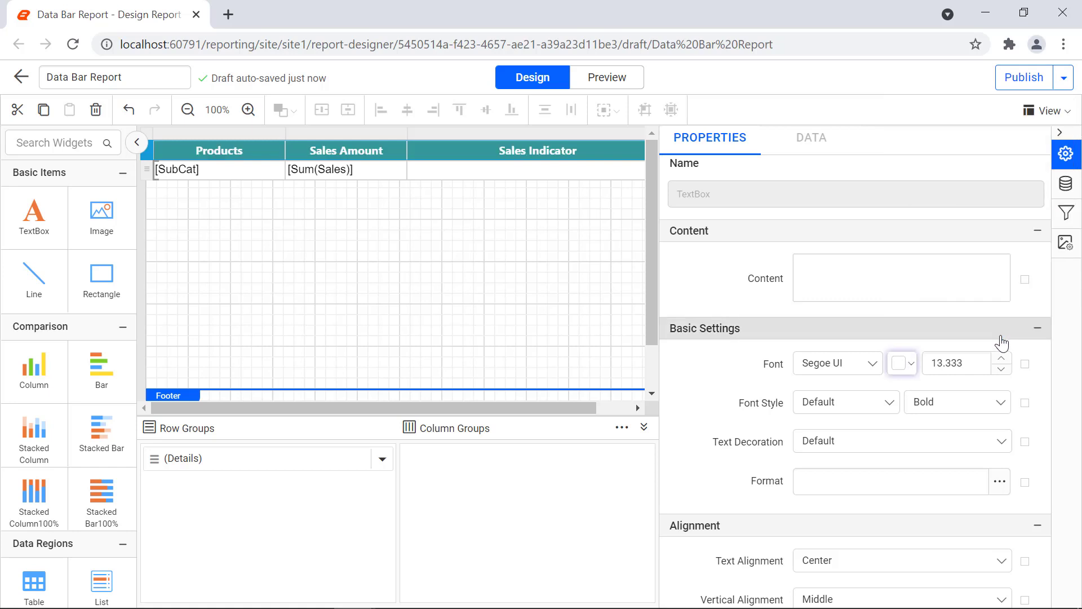
- Set the font of the table's data row to Segoe UI and its vertical alignment to Middle
left_click(840, 363)
scroll(850, 451, "down", 10)
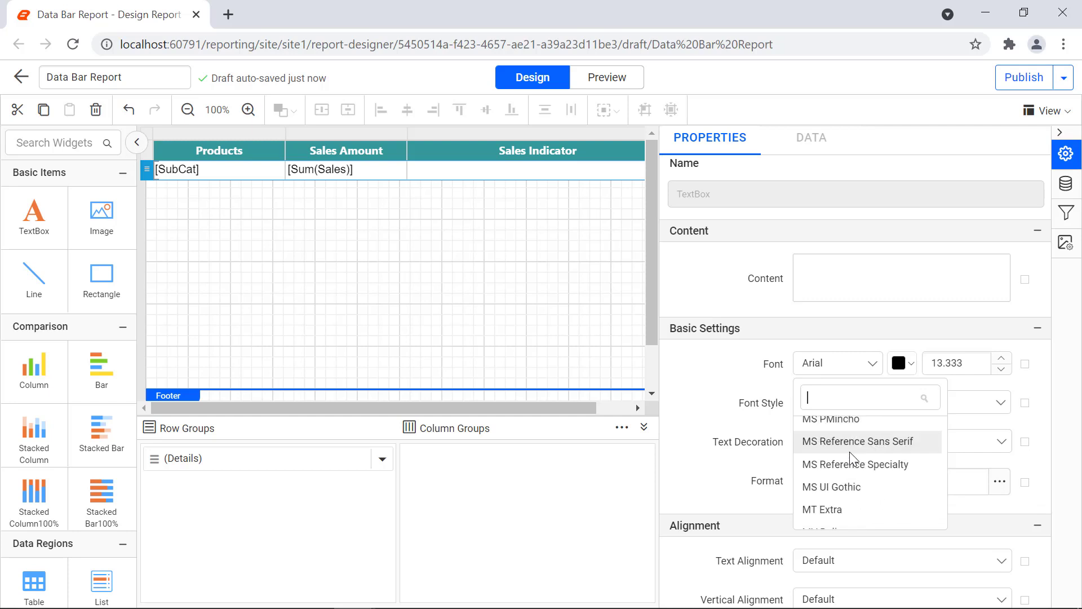
left_click(854, 475)
left_click(909, 595)
left_click(892, 553)
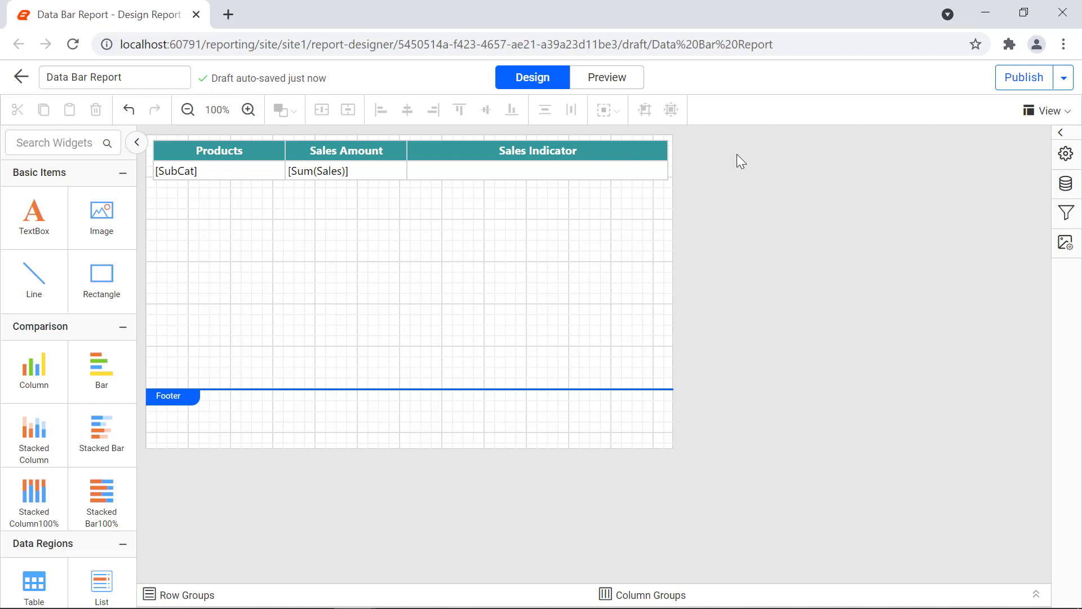
- Preview the report with the formatted table
left_click(621, 86)
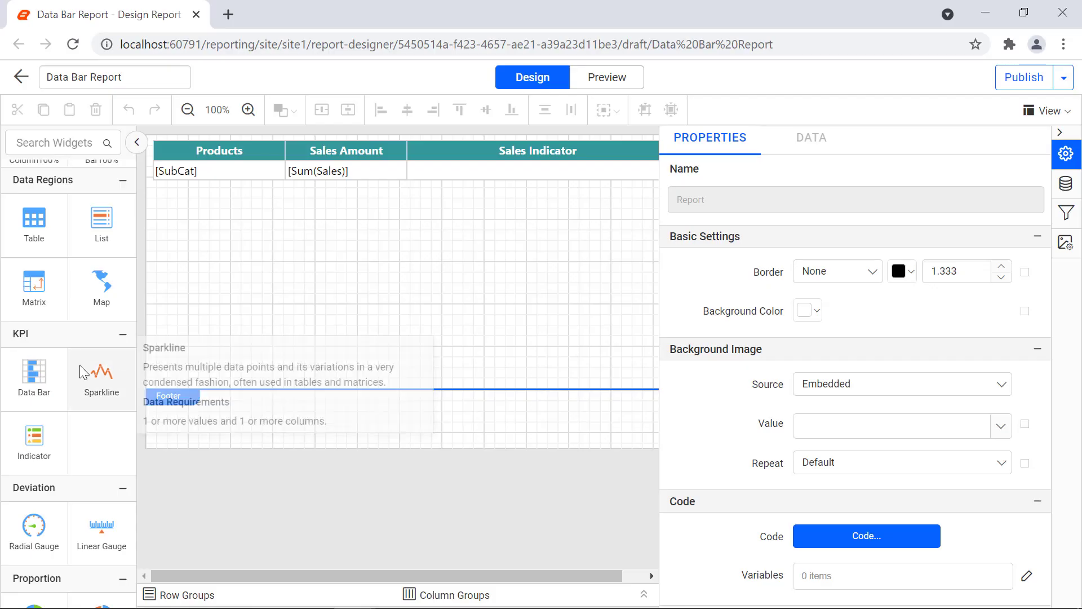
- Insert a Data Bar in the data cell under Sales Indicator, assign Sales as its Y value and view the aggregate settings
left_click_drag(34, 375, 422, 170)
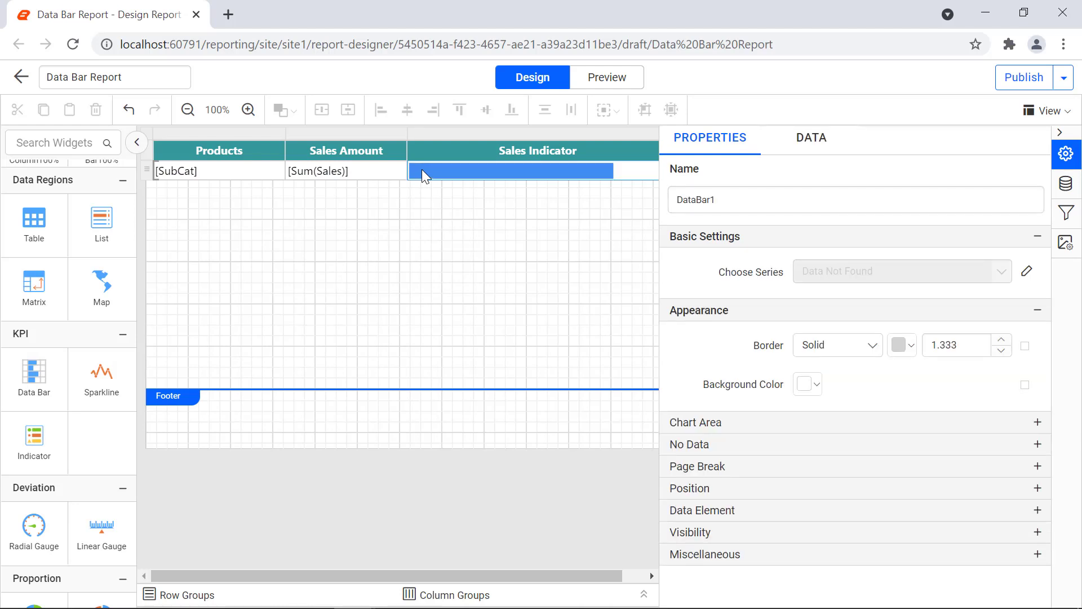
left_click(819, 156)
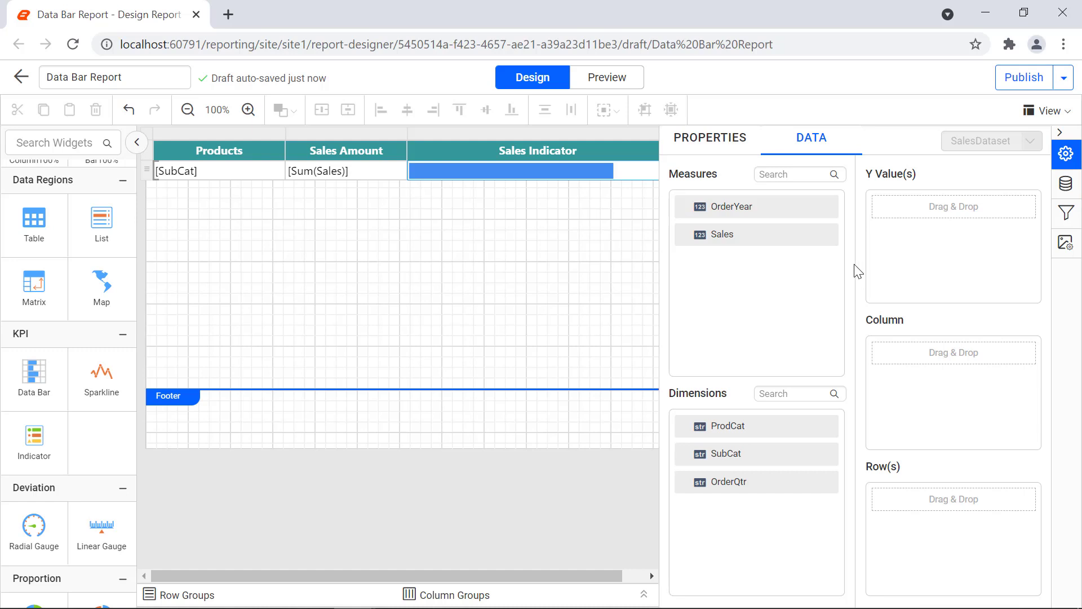
left_click_drag(786, 232, 892, 207)
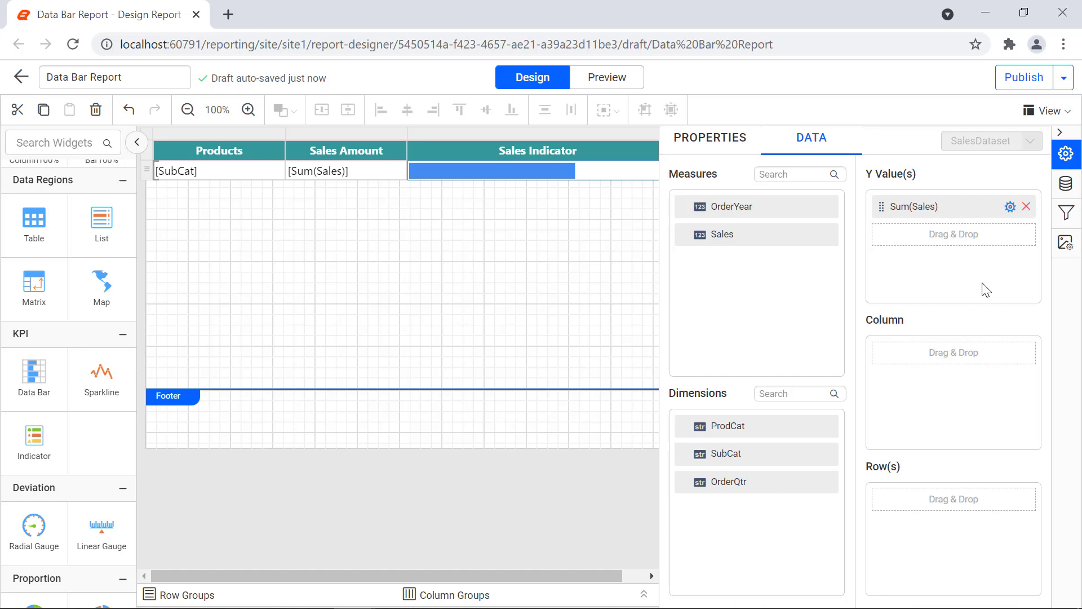
left_click(1010, 208)
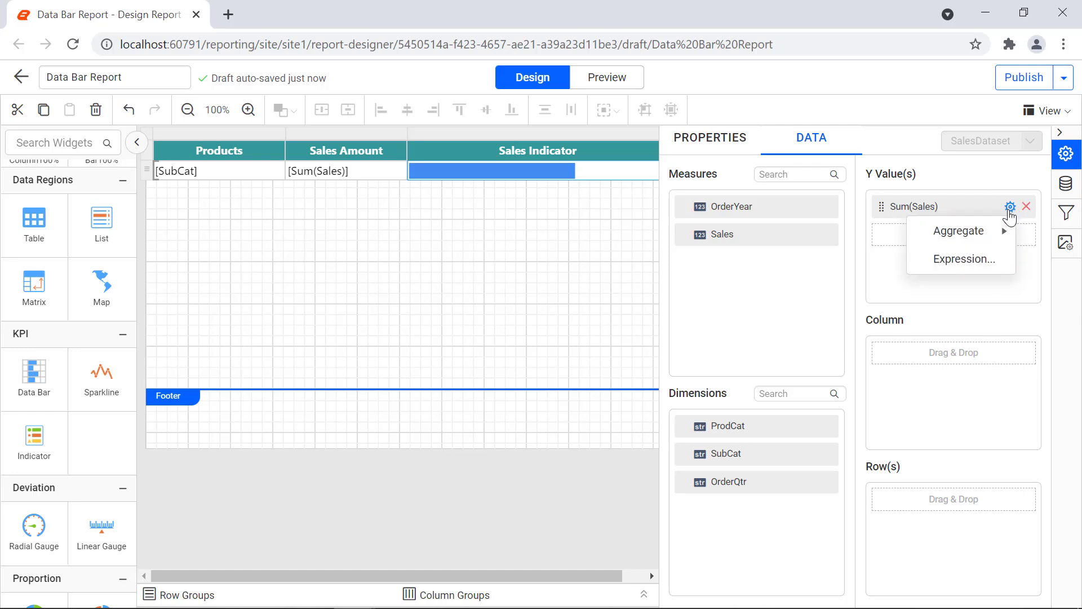
mouse_move(1001, 237)
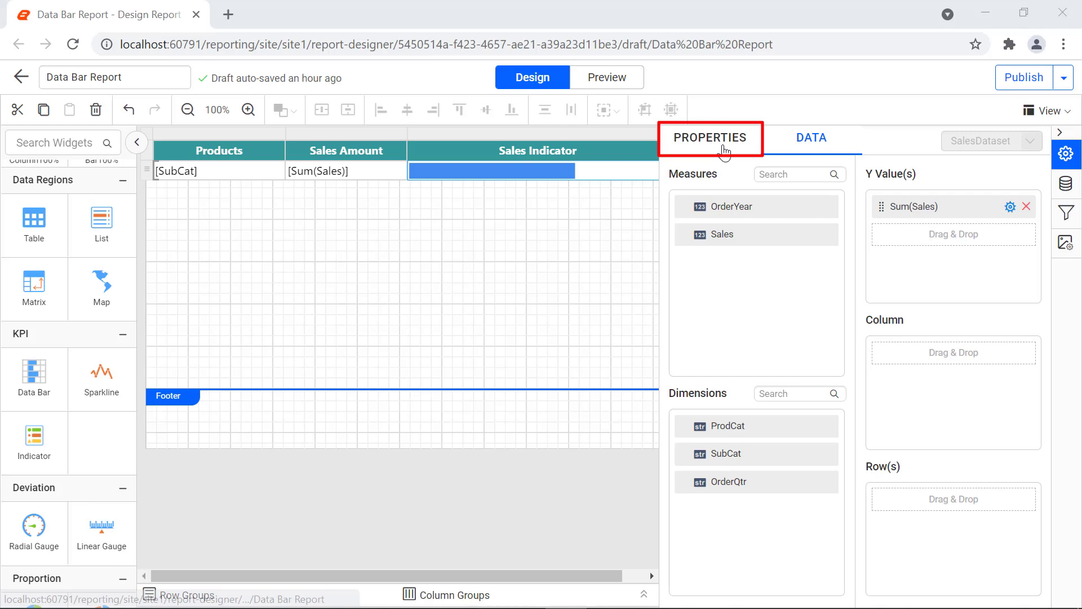
- Set the series color of the data bar's Sales1 series to light blue, rgba(139,211,225,1)
left_click(726, 153)
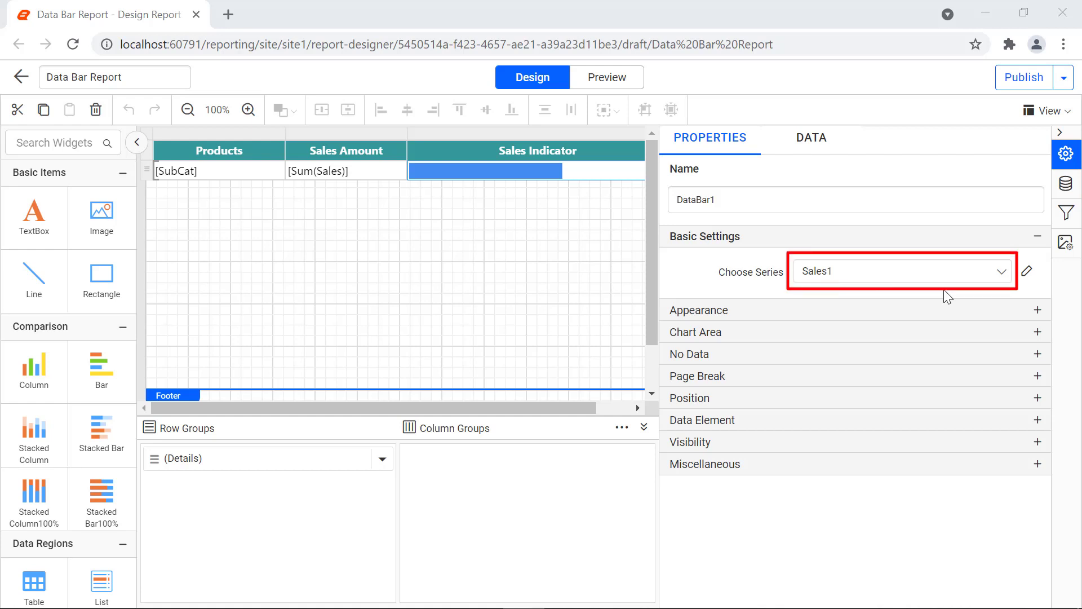
left_click(1027, 273)
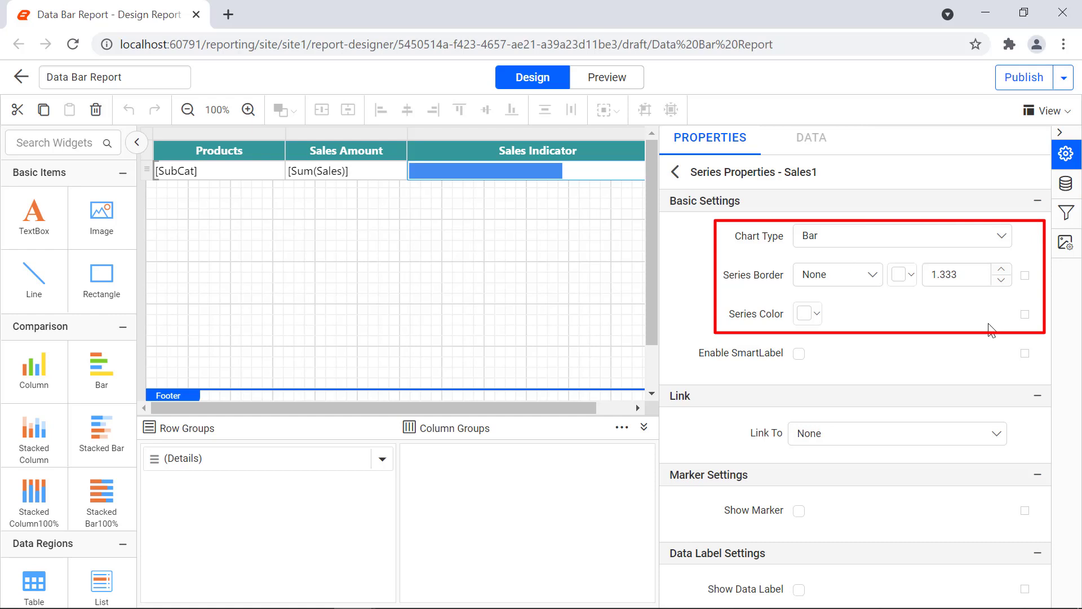
scroll(1043, 363, "down", 2)
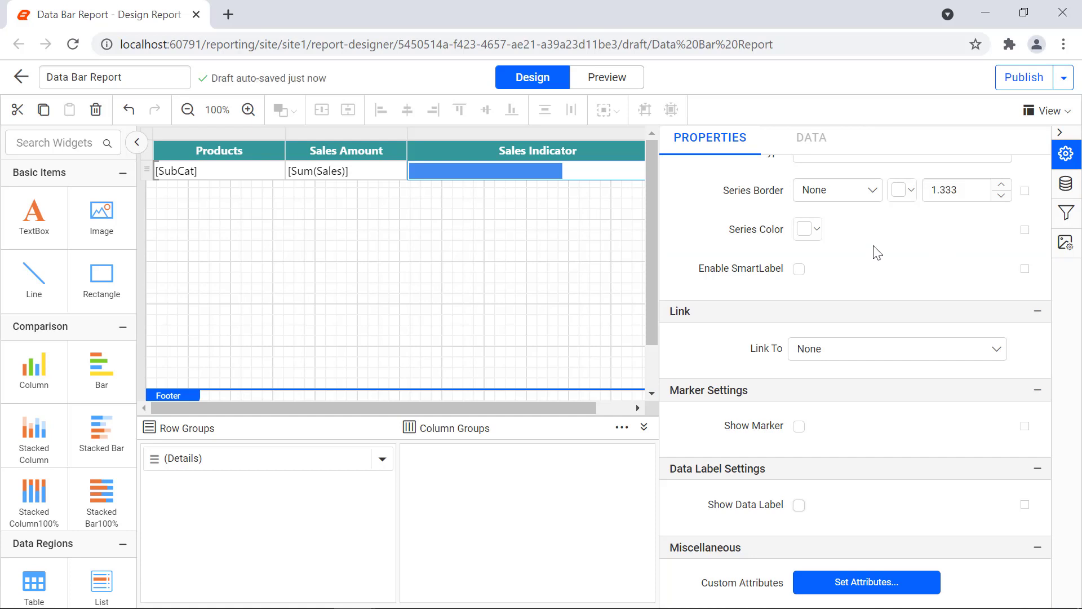
left_click(816, 229)
left_click(930, 292)
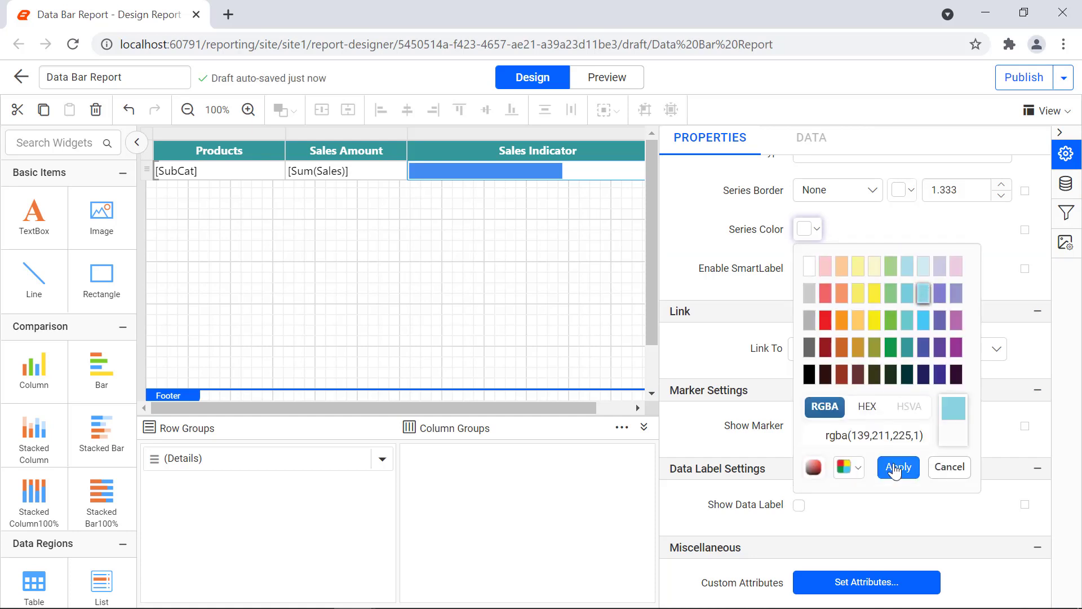
left_click(898, 467)
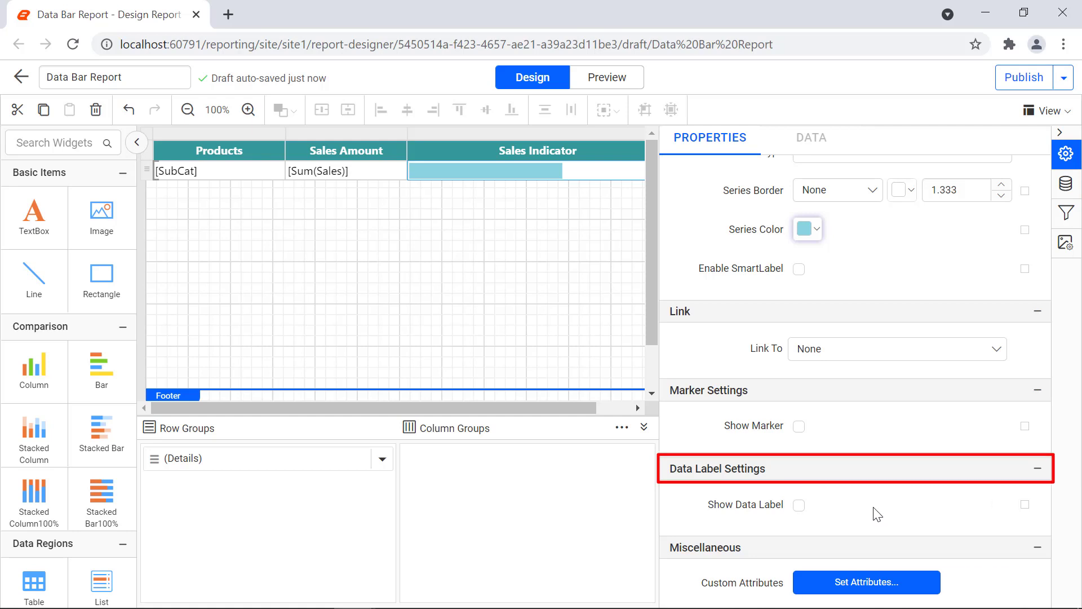
- Show data labels on the data bar series and set their font to Segoe UI
left_click(799, 505)
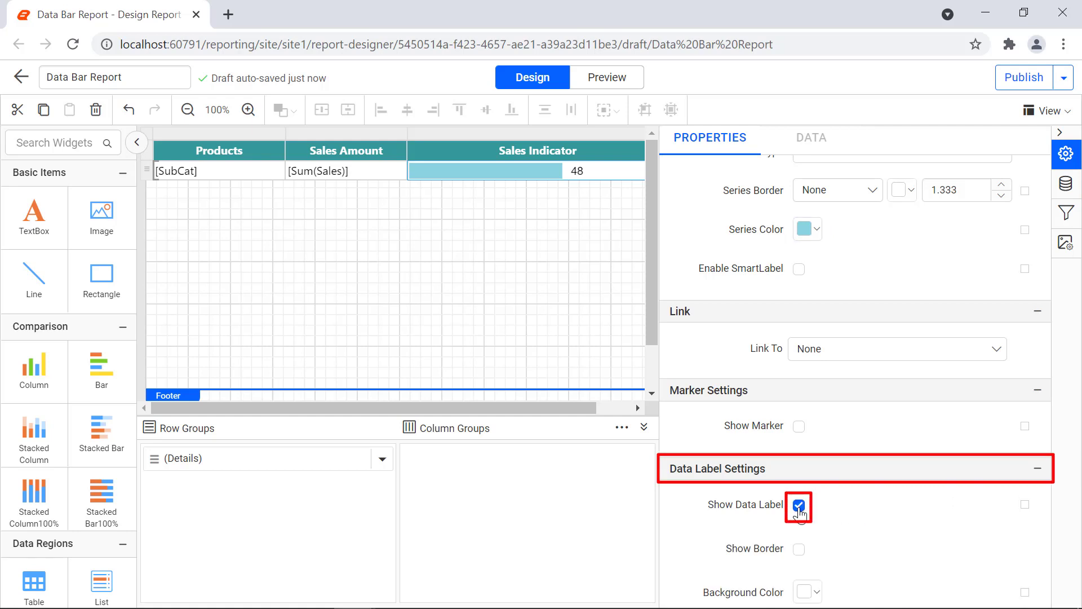
scroll(720, 370, "down", 5)
left_click(829, 341)
scroll(865, 413, "down", 10)
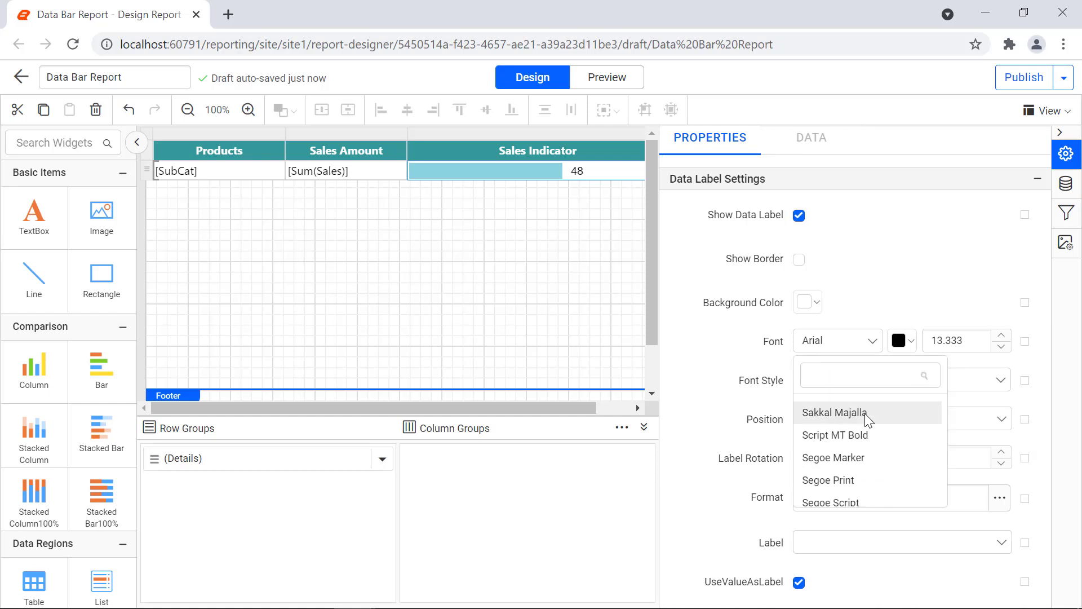
left_click(849, 452)
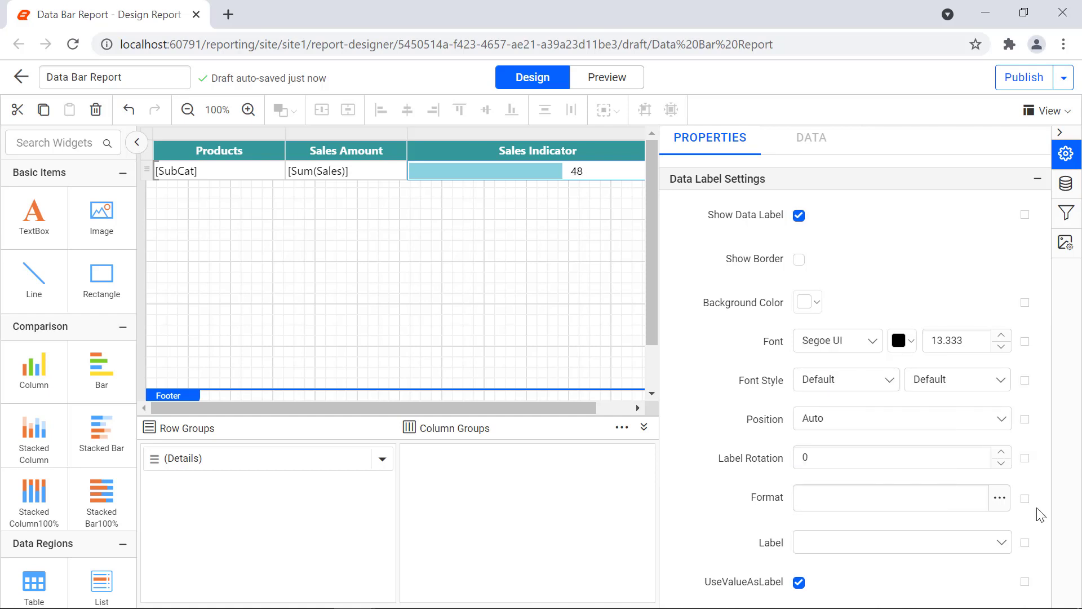
- Format the data labels as Currency with 0 decimal places and the 1000 separator, and return to the data bar's main properties
left_click(999, 499)
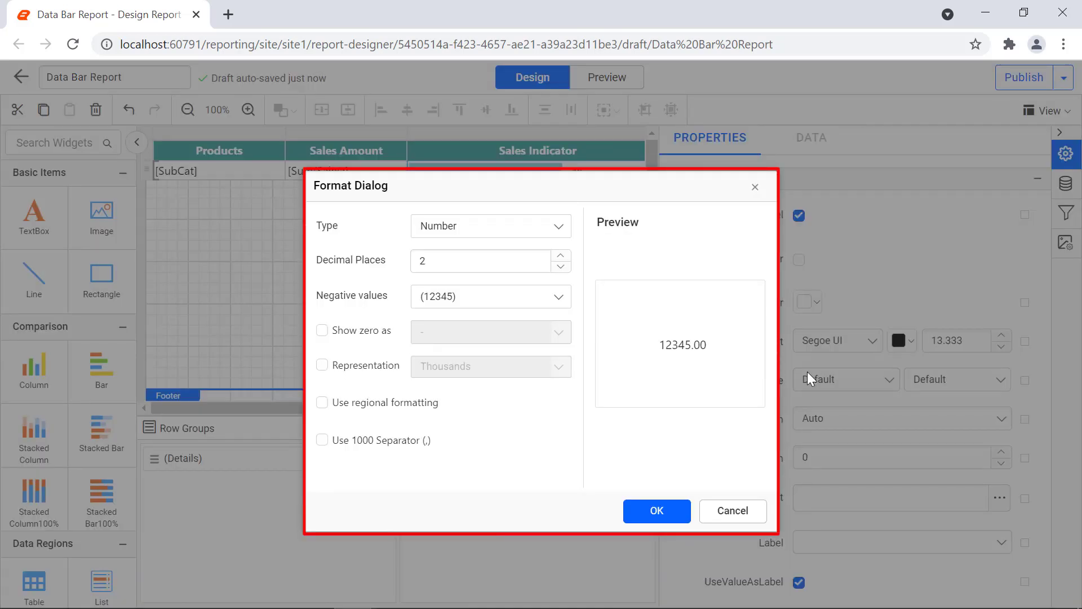
left_click(558, 225)
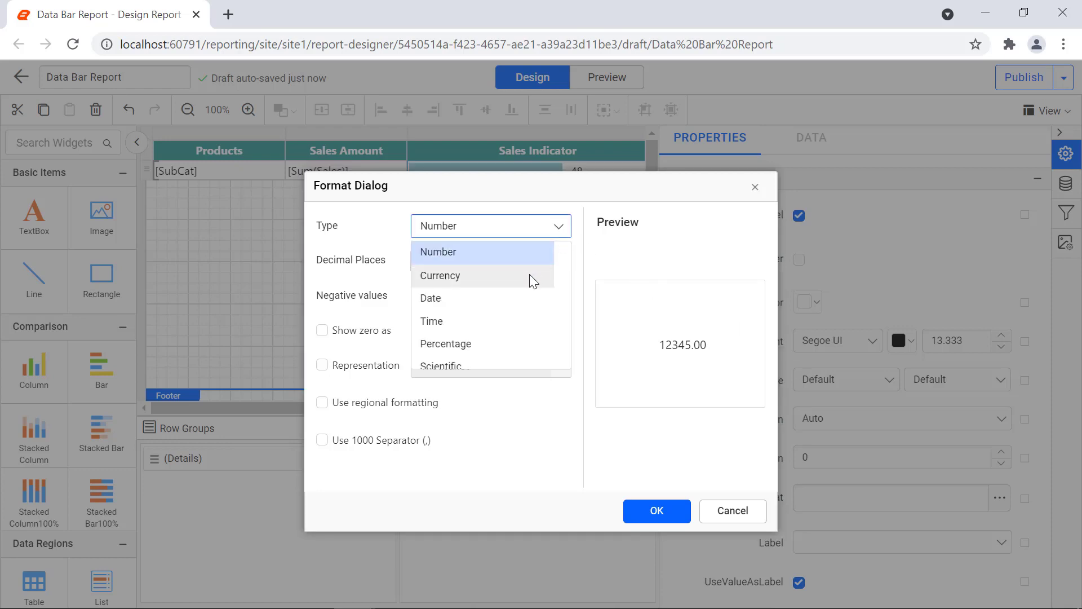
left_click(531, 271)
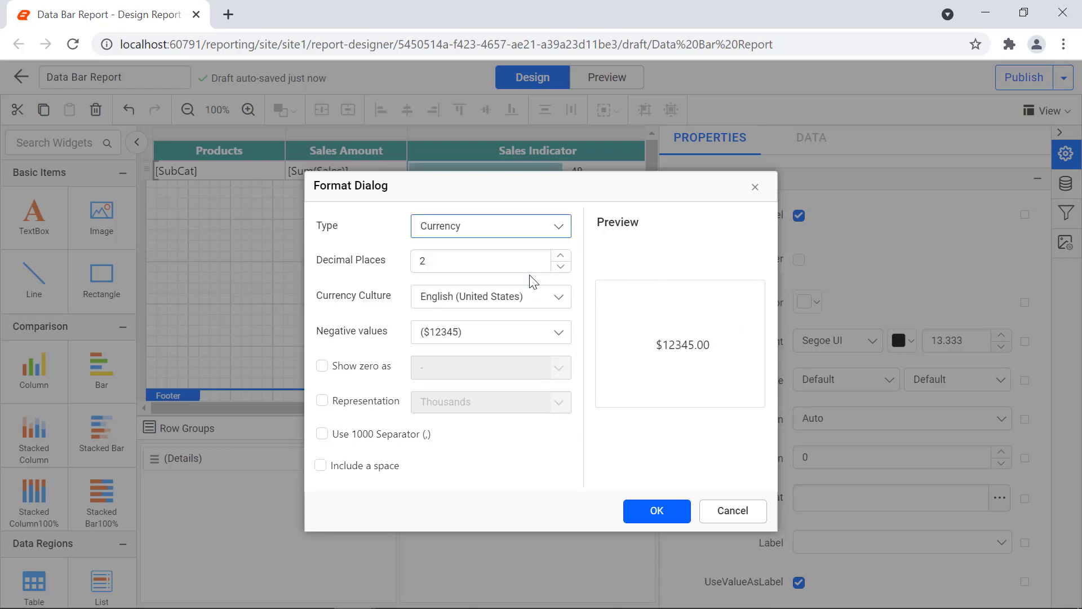
double_click(528, 263)
type("0")
left_click(542, 285)
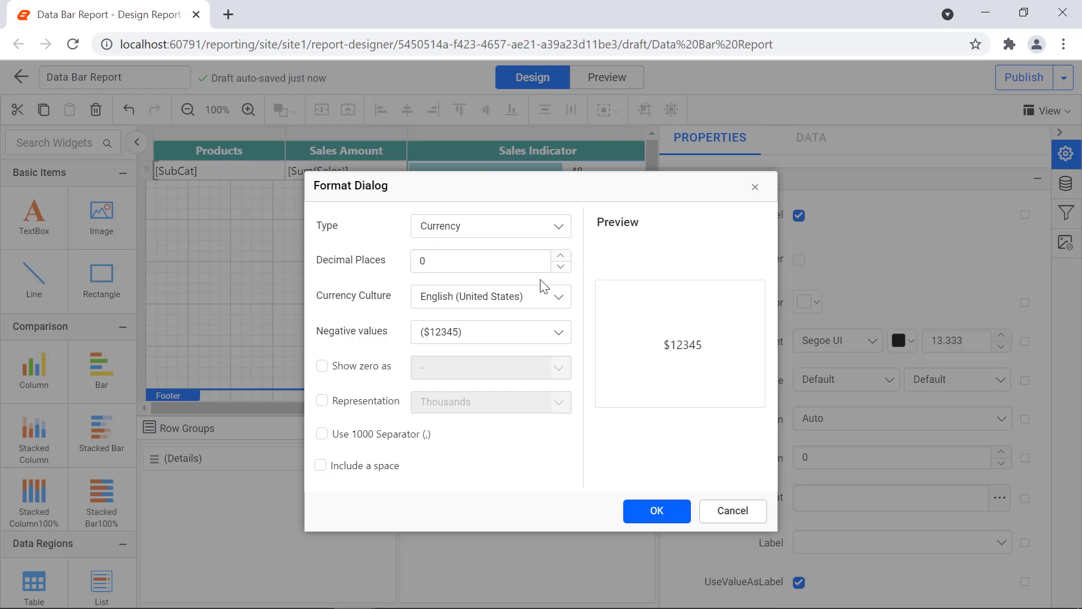
left_click(324, 435)
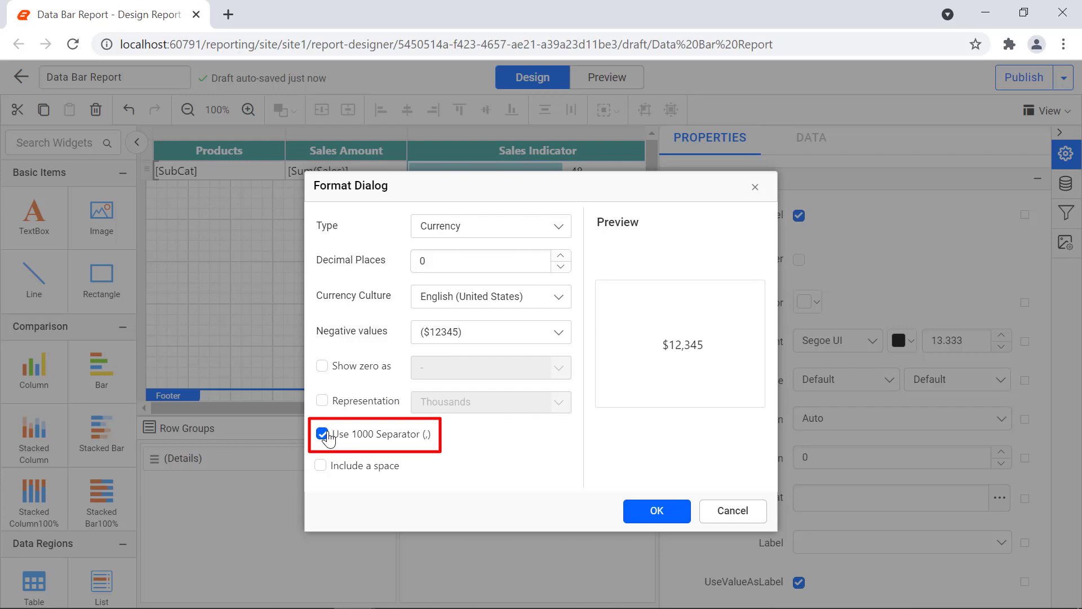
left_click(640, 513)
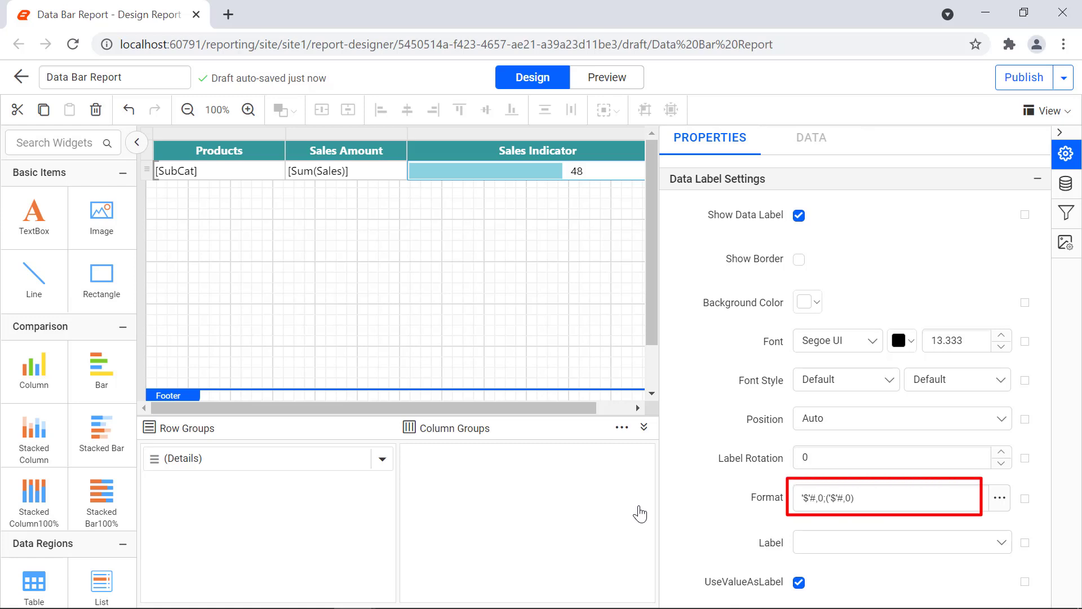
scroll(693, 234, "up", 10)
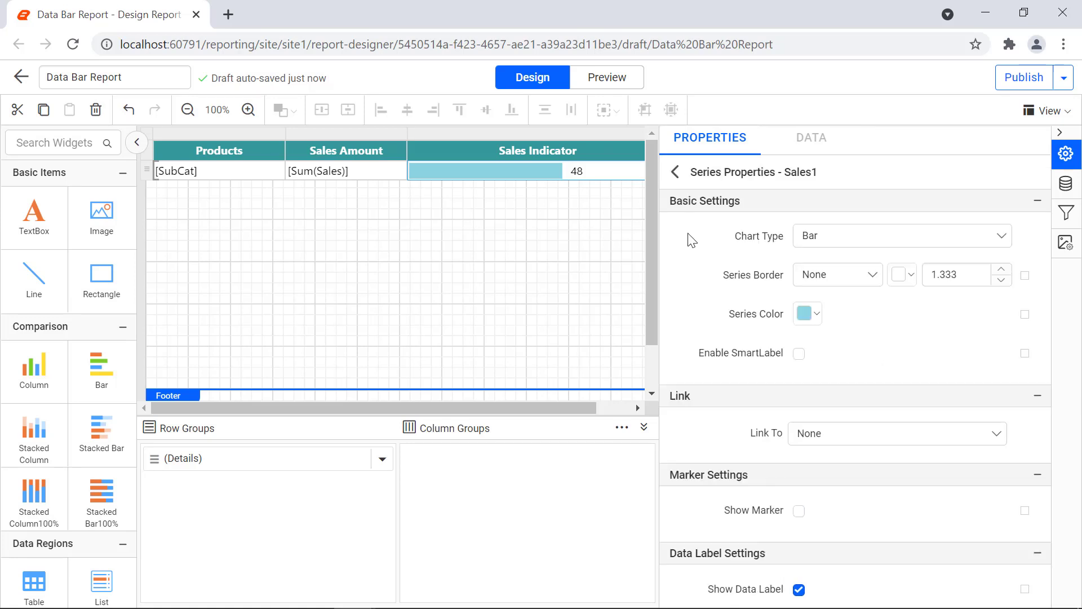
left_click(676, 172)
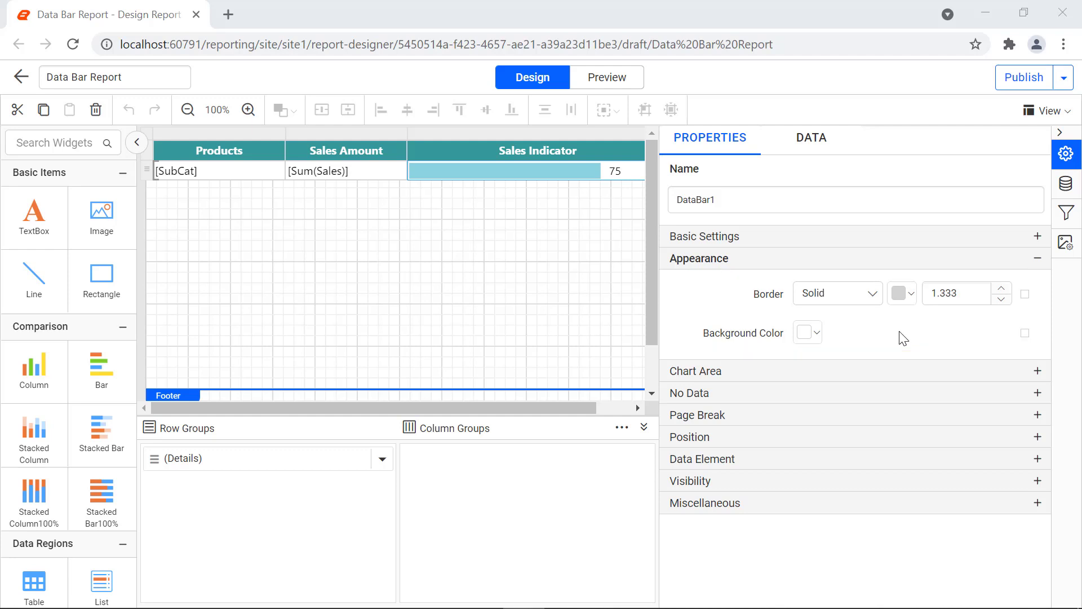
- Examine the data bar's available border styles and the expression options for its border style, color and size
left_click(872, 302)
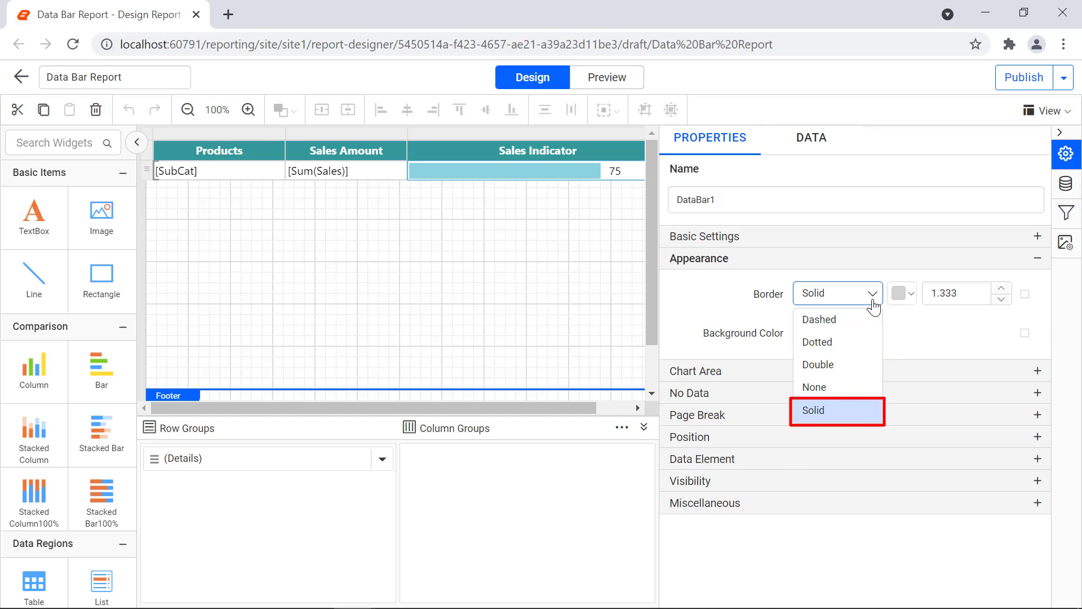
left_click(993, 337)
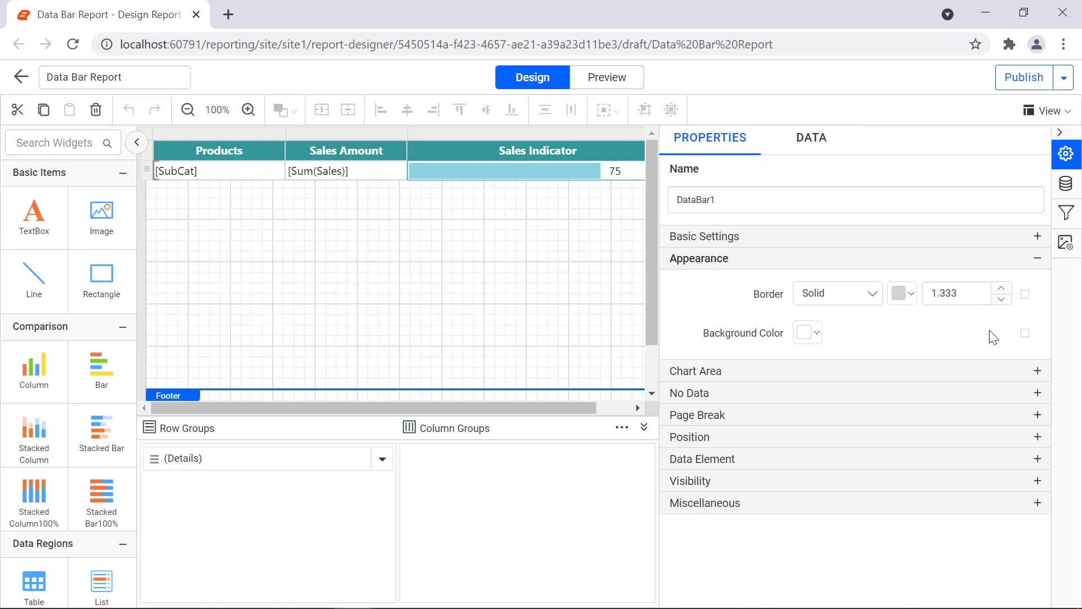
left_click(1023, 299)
mouse_move(1021, 350)
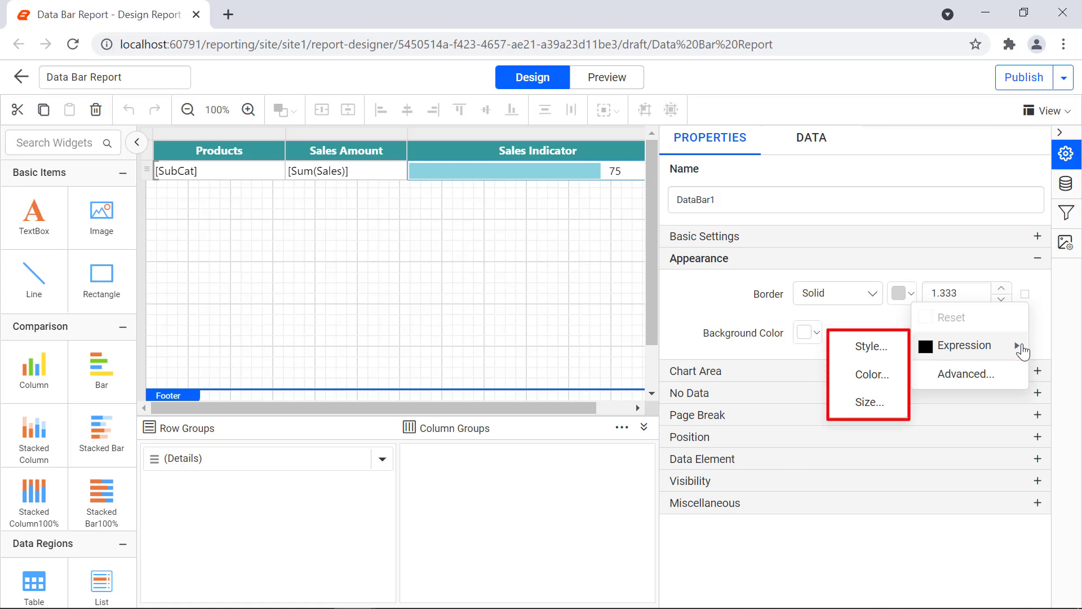
left_click(898, 341)
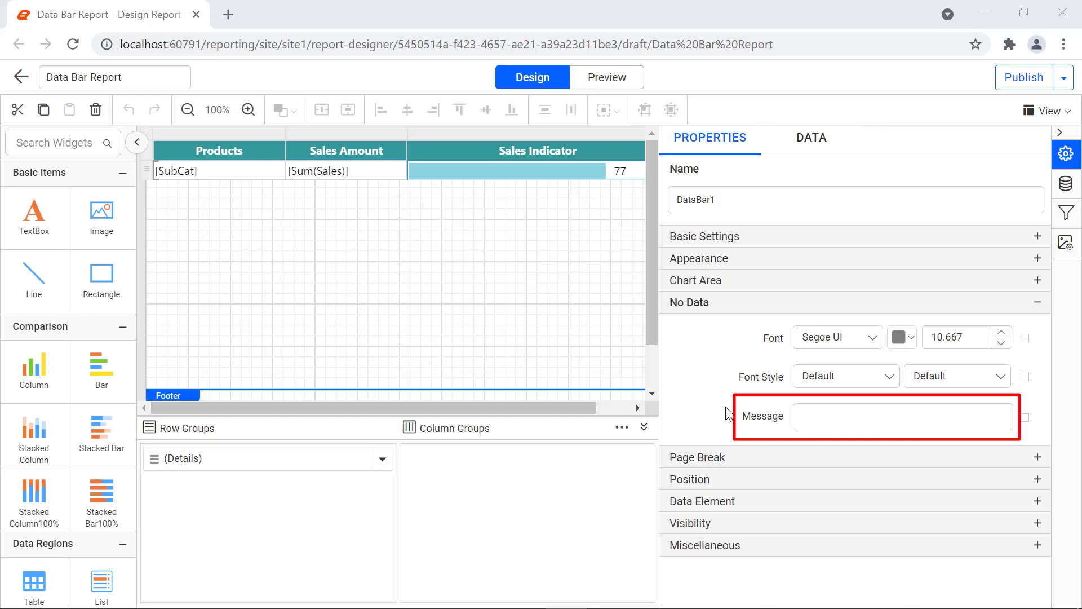
- Set the data bar's No Data message to "No Data to Display"
left_click(809, 417)
type("No Data to Display")
key("Escape")
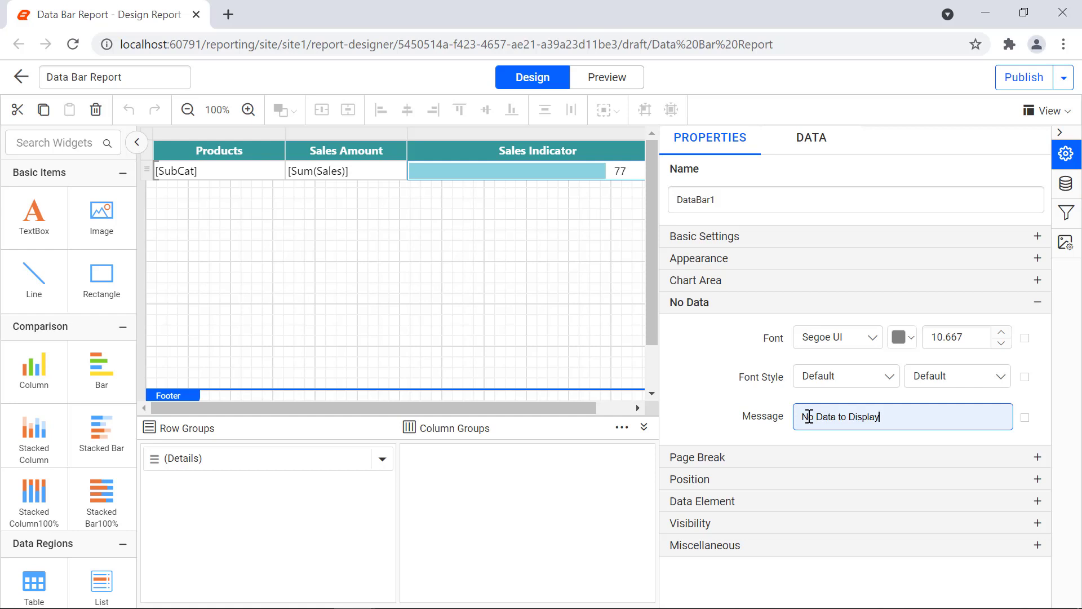
- Examine the advanced options of the No Data message, including hiding, border, background color and position
left_click(1024, 422)
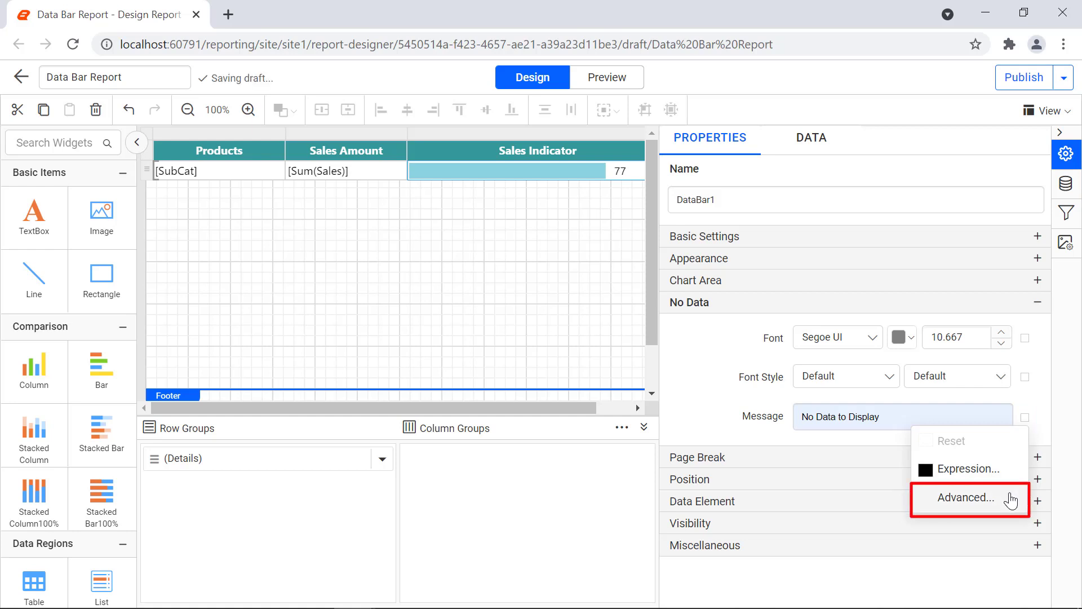
left_click(966, 497)
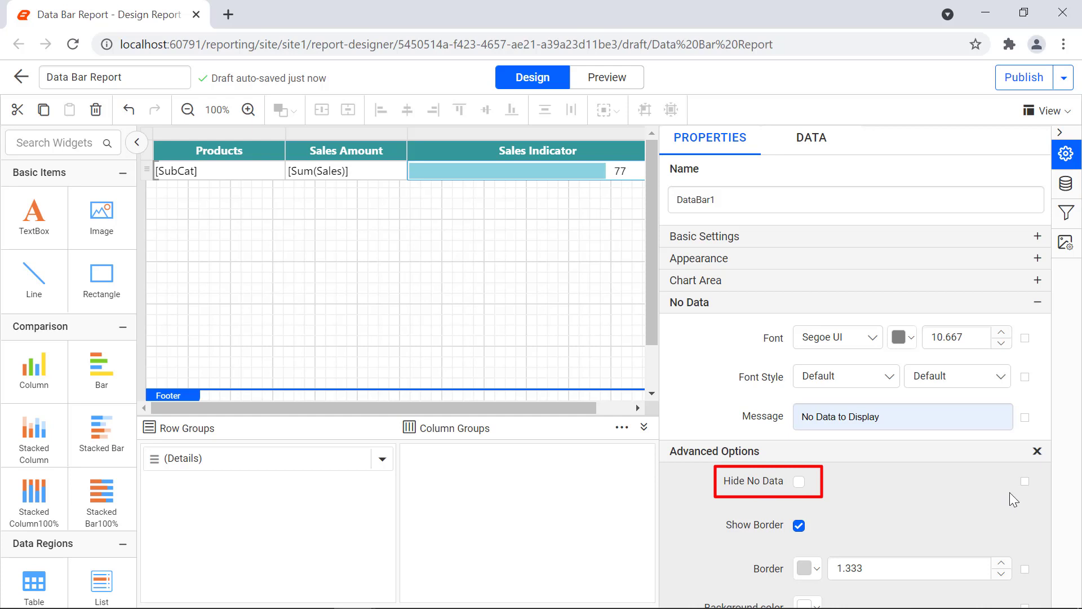
scroll(1010, 492, "down", 3)
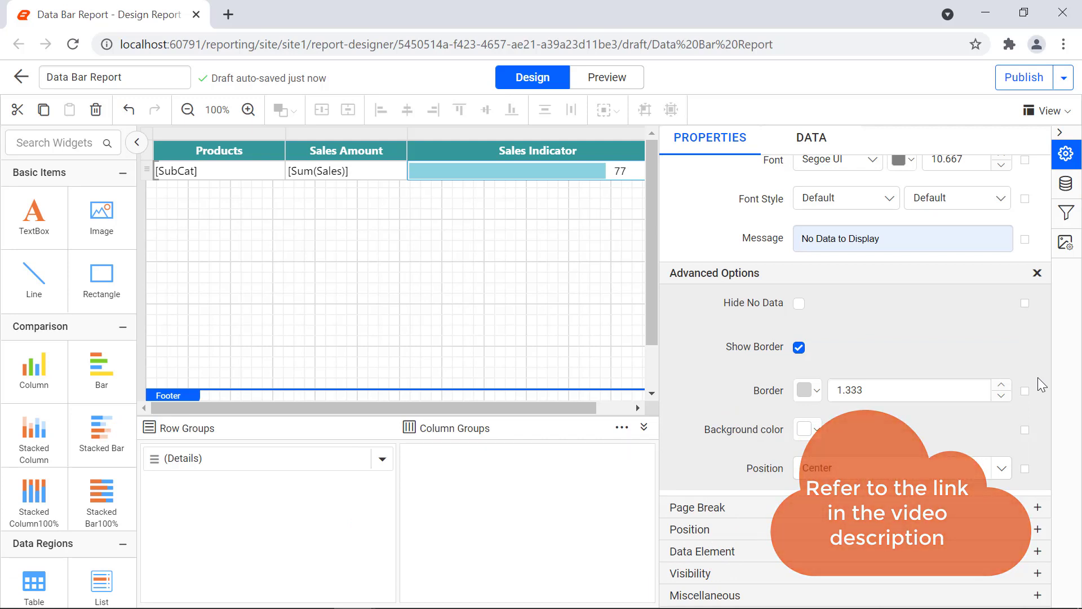
left_click(1037, 273)
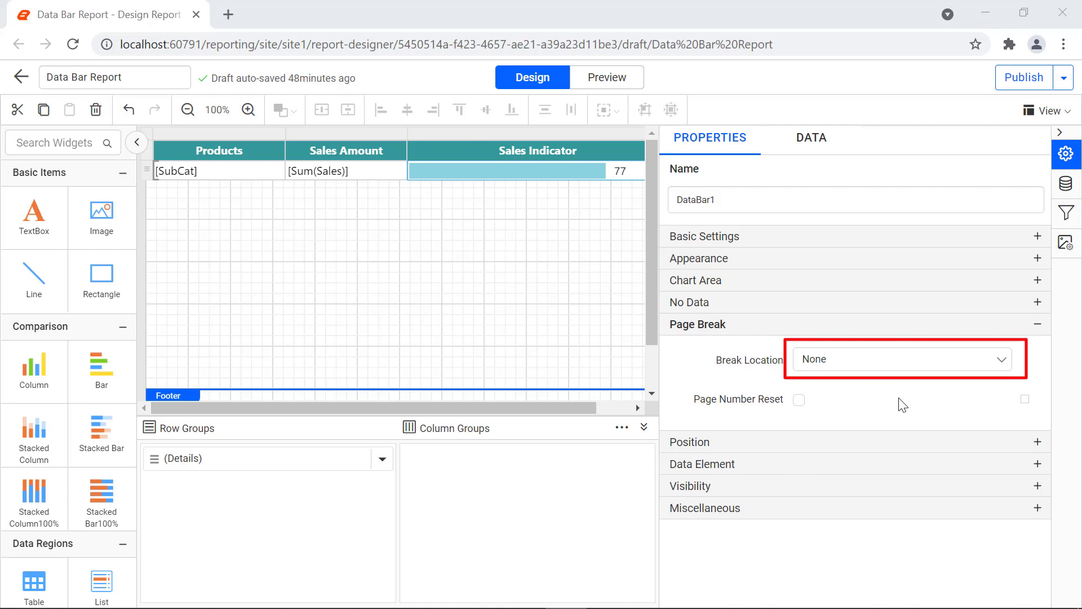
- Review the data bar's page number reset and data element output options, and preview the report with the data bars
left_click(798, 400)
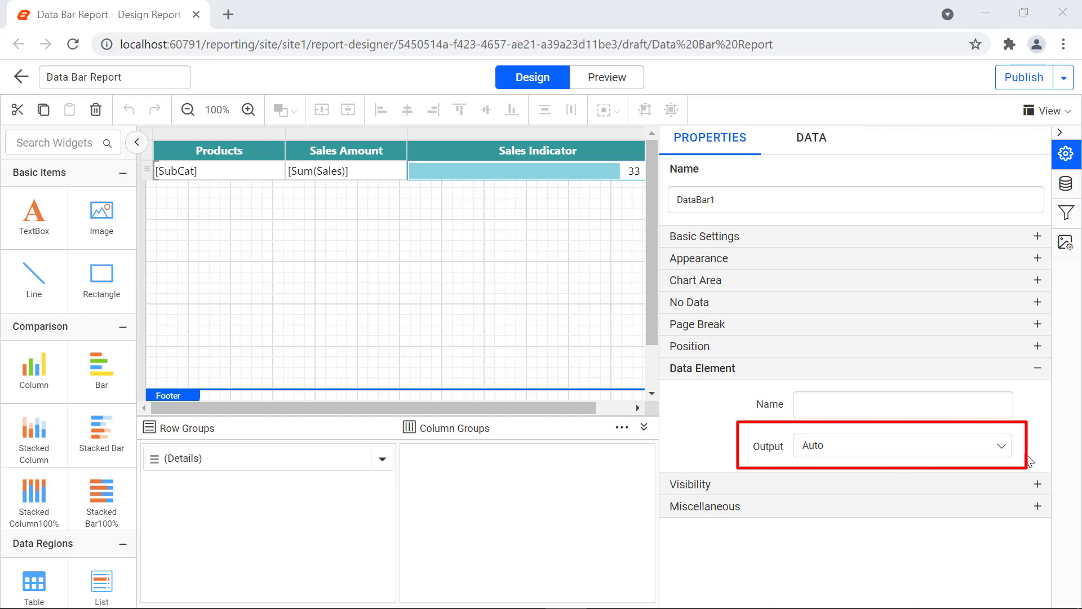
left_click(1006, 450)
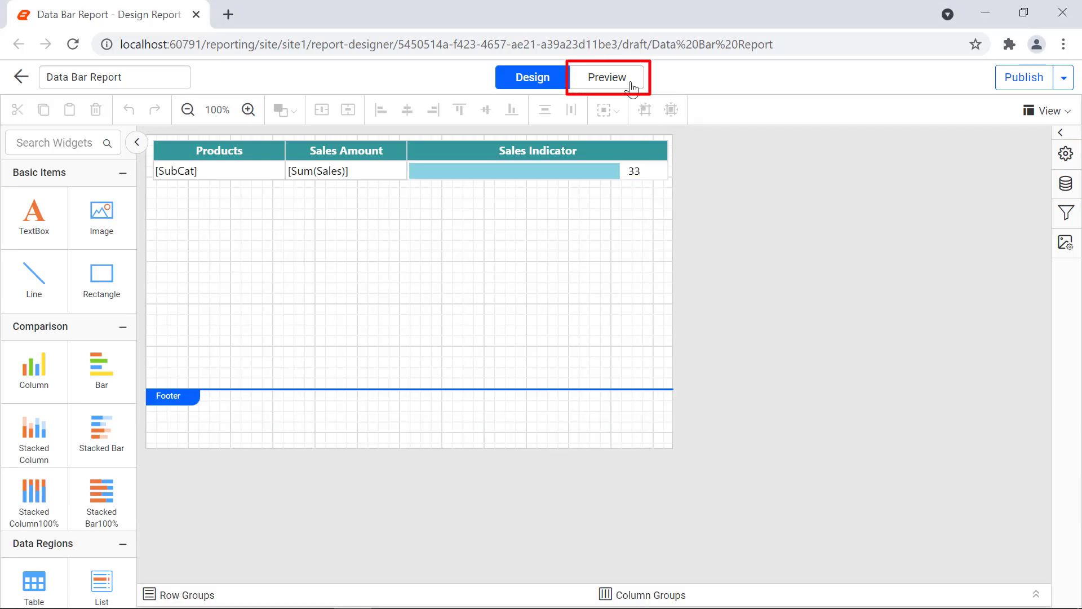
left_click(632, 88)
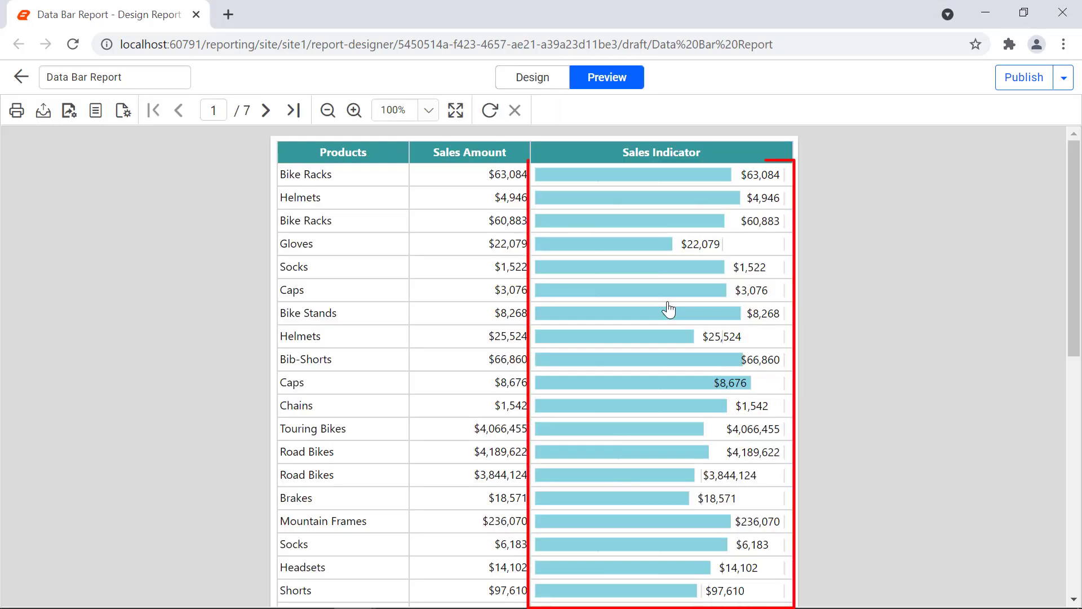